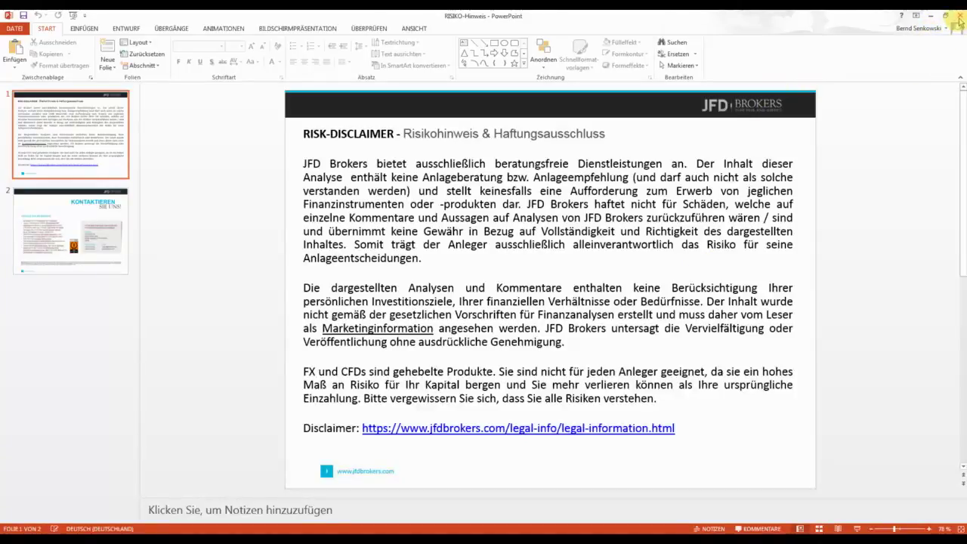
Close the PowerPoint risk-disclaimer slide to reveal the Guidants multi-chart desktop
{"action": "left_click", "coordinate": [960, 18]}
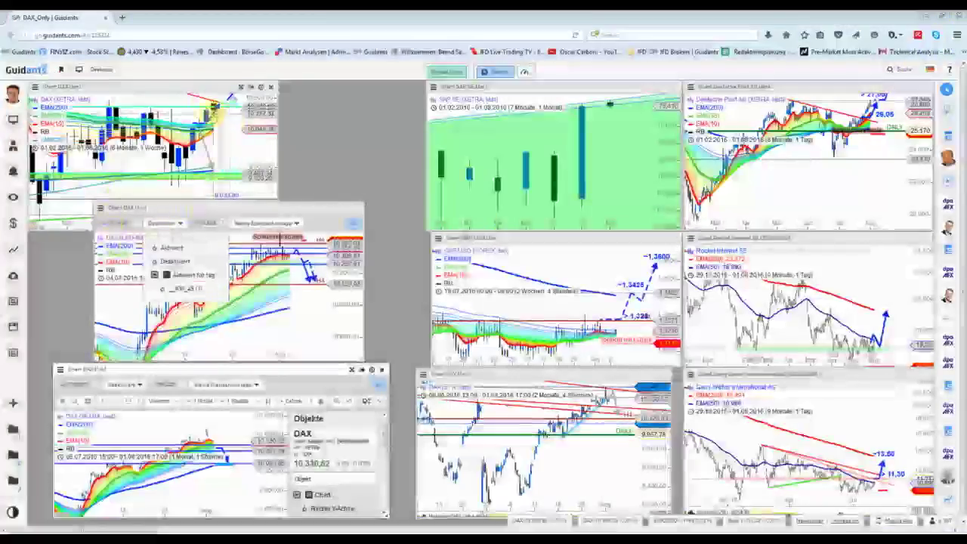
Bring the top-left DAX (XETRA) chart forward and expand its 6-month weekly view full-screen
{"action": "left_click", "coordinate": [160, 89]}
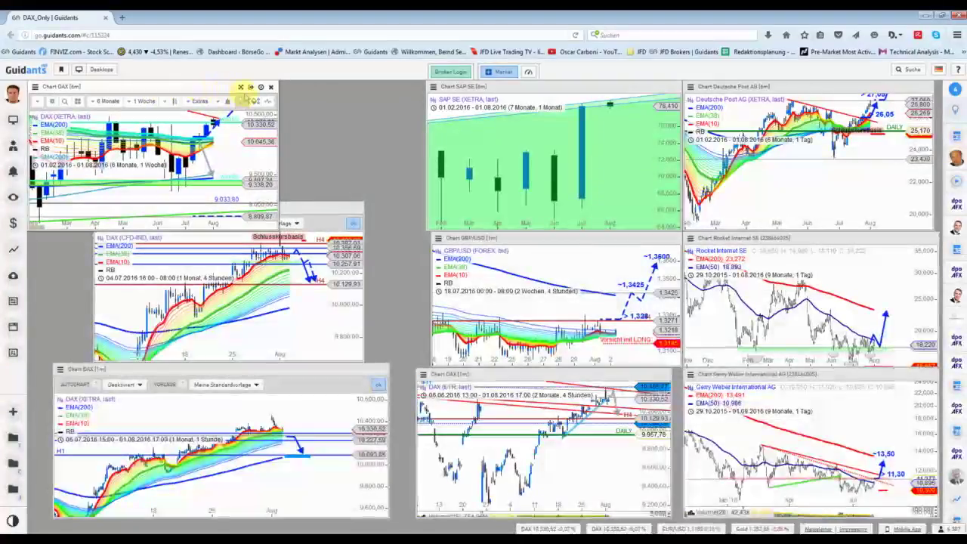
{"action": "double_click", "coordinate": [240, 87]}
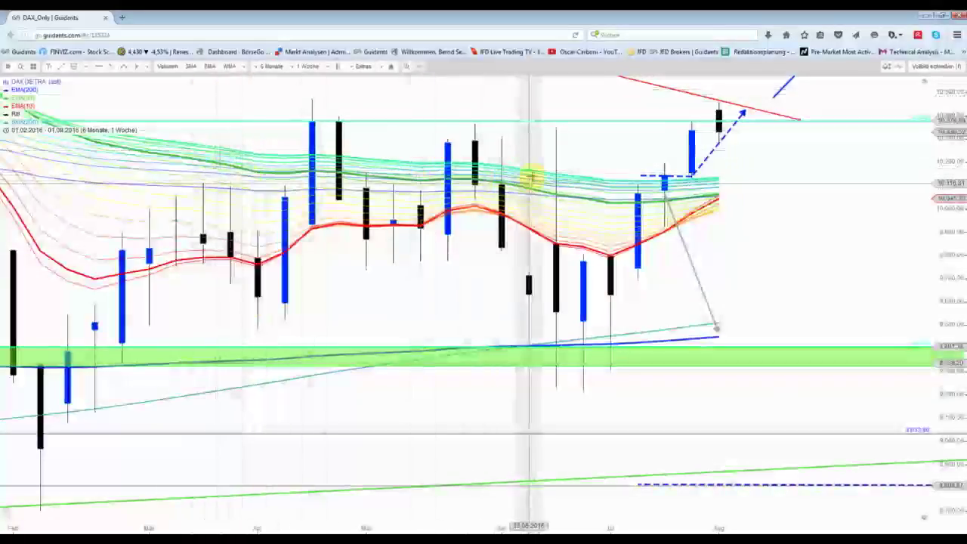
Switch the DAX chart to '1 Tag' candles, zoomed to 01.04.2016–01.08.2016
{"action": "scroll", "coordinate": [717, 145], "scroll_direction": "down", "scroll_amount": 3}
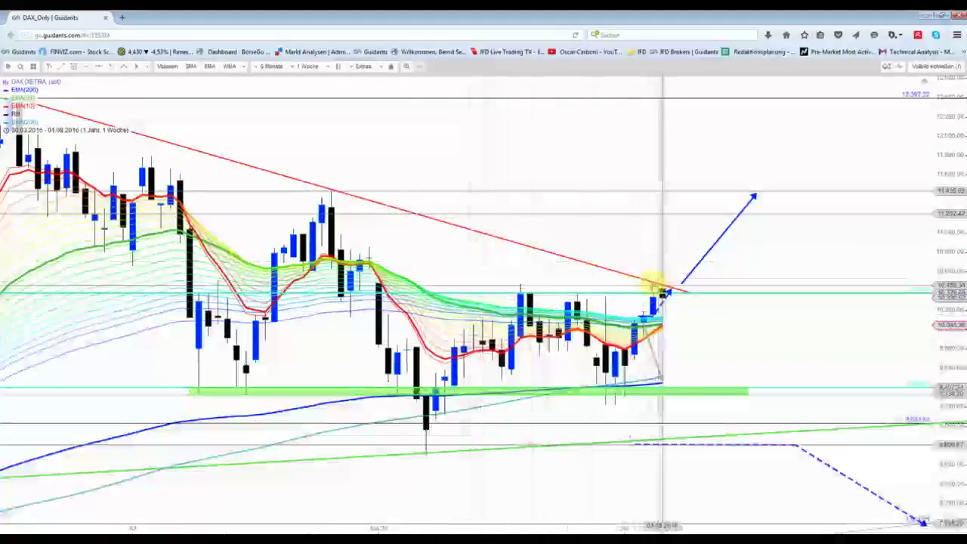
{"action": "scroll", "coordinate": [437, 199], "scroll_direction": "down", "scroll_amount": 2}
{"action": "scroll", "coordinate": [437, 199], "scroll_direction": "down", "scroll_amount": 1}
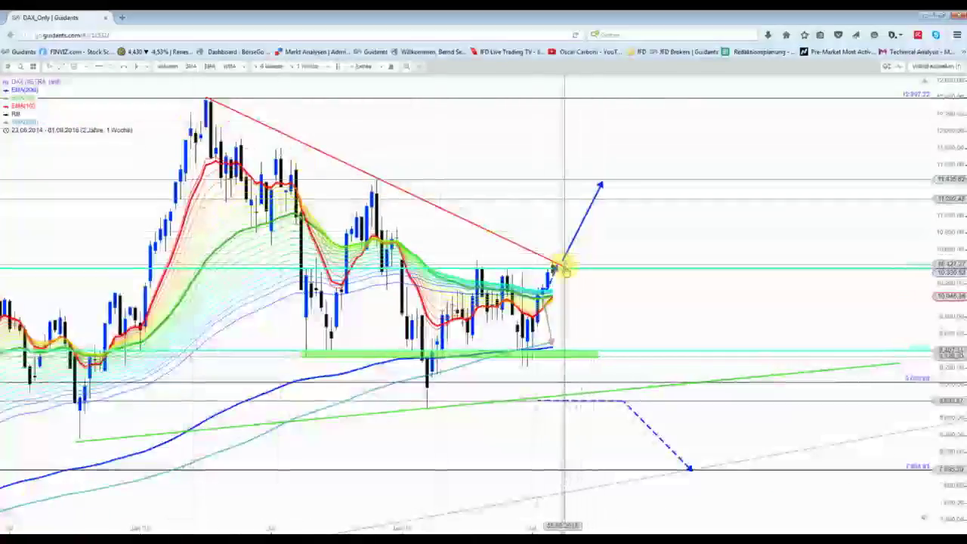
{"action": "scroll", "coordinate": [563, 254], "scroll_direction": "up", "scroll_amount": 3}
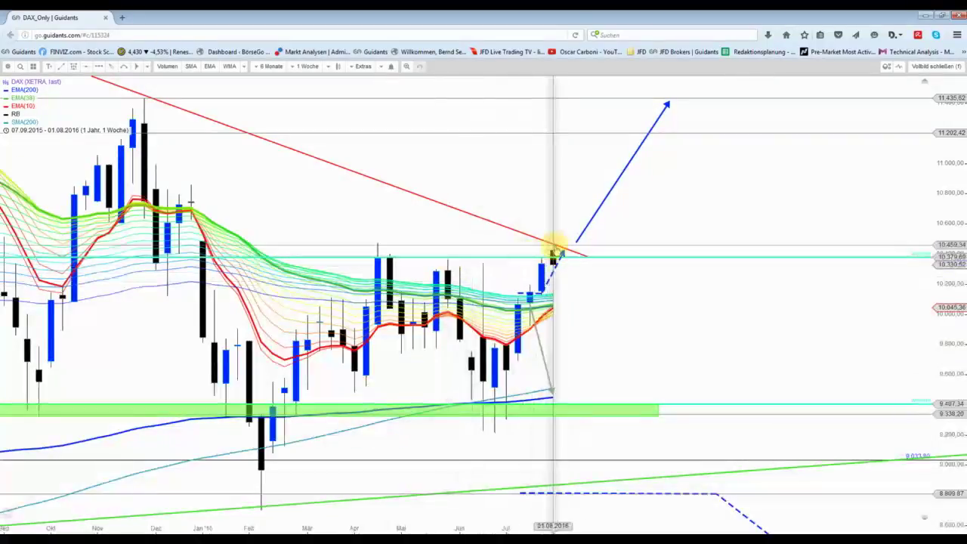
{"action": "left_click", "coordinate": [302, 103]}
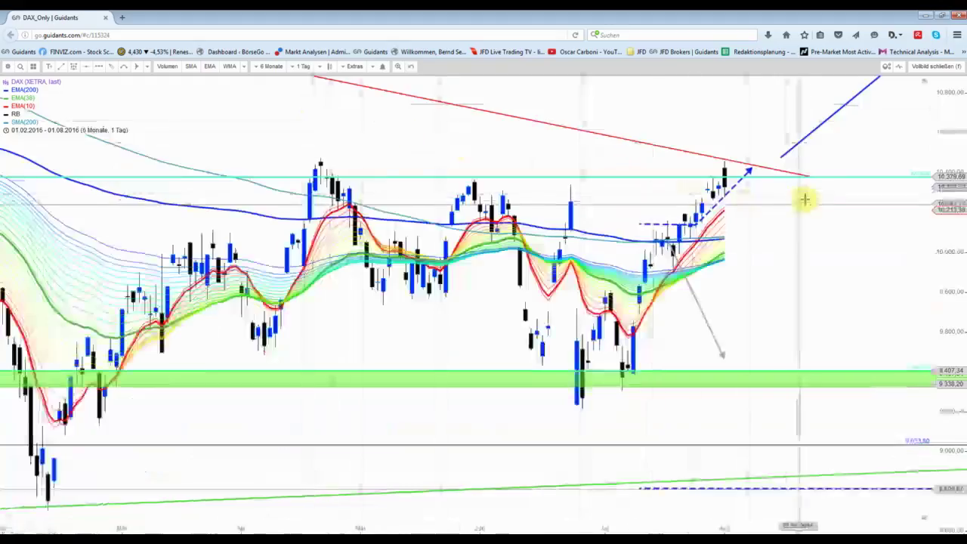
{"action": "scroll", "coordinate": [760, 173], "scroll_direction": "down", "scroll_amount": 2}
{"action": "scroll", "coordinate": [749, 251], "scroll_direction": "up", "scroll_amount": 3}
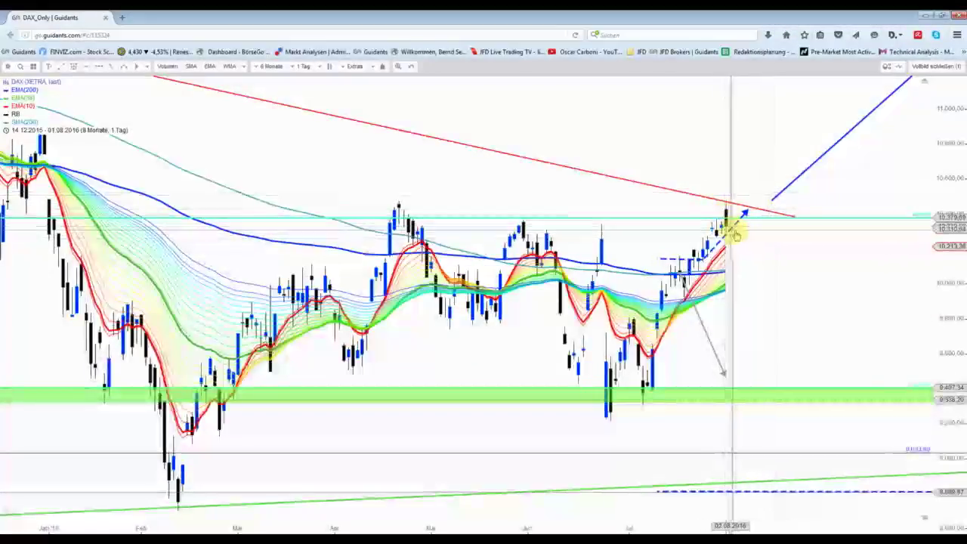
{"action": "scroll", "coordinate": [737, 226], "scroll_direction": "down", "scroll_amount": 2}
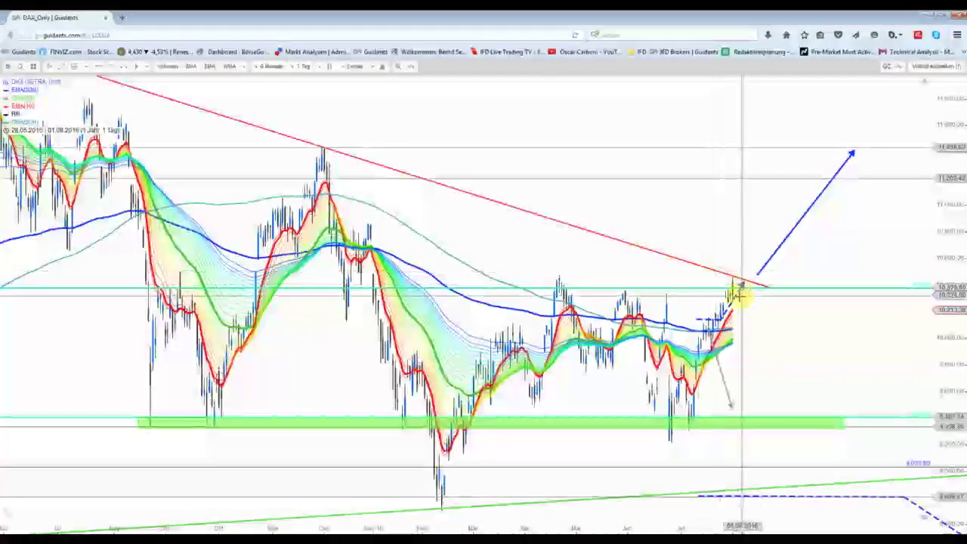
{"action": "scroll", "coordinate": [743, 288], "scroll_direction": "up", "scroll_amount": 1}
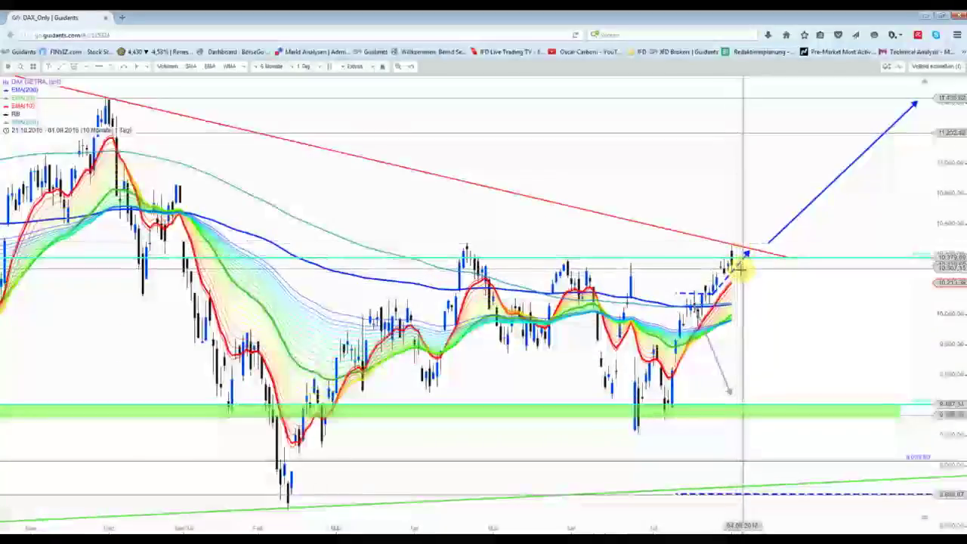
{"action": "scroll", "coordinate": [735, 280], "scroll_direction": "up", "scroll_amount": 1}
{"action": "scroll", "coordinate": [731, 285], "scroll_direction": "up", "scroll_amount": 2}
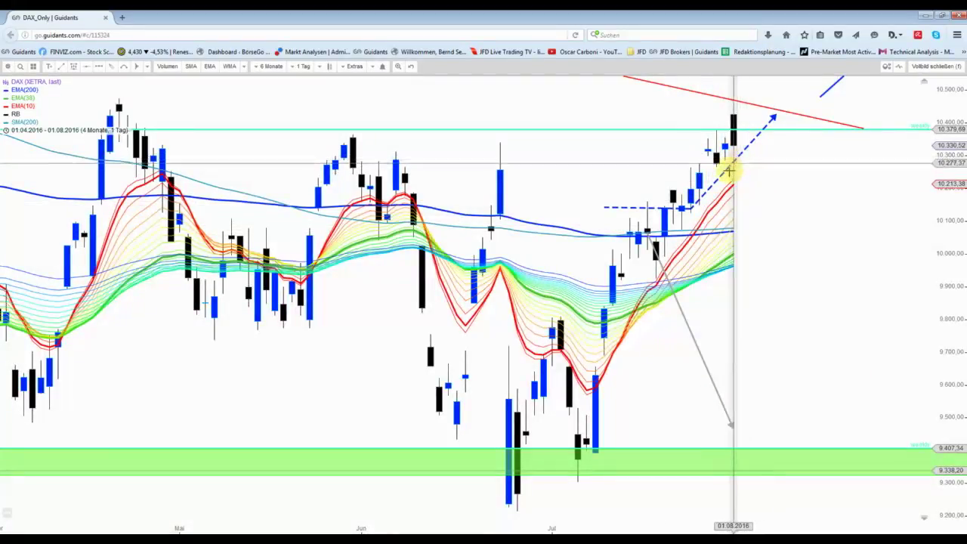
Show the 4-hour DAX chart full-screen over 24.05.2016–01.08.2016, with trendlines and downward path
{"action": "left_click", "coordinate": [898, 76]}
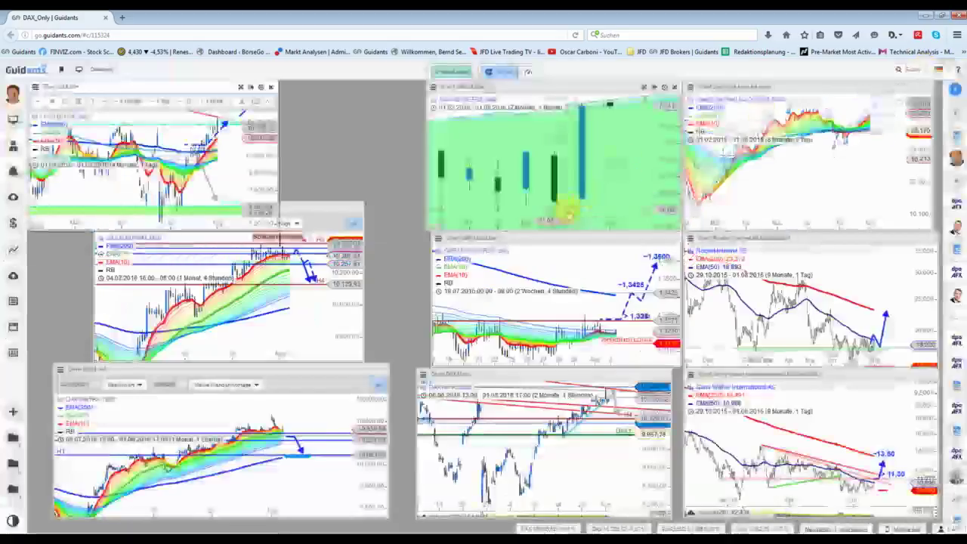
{"action": "left_click", "coordinate": [644, 376]}
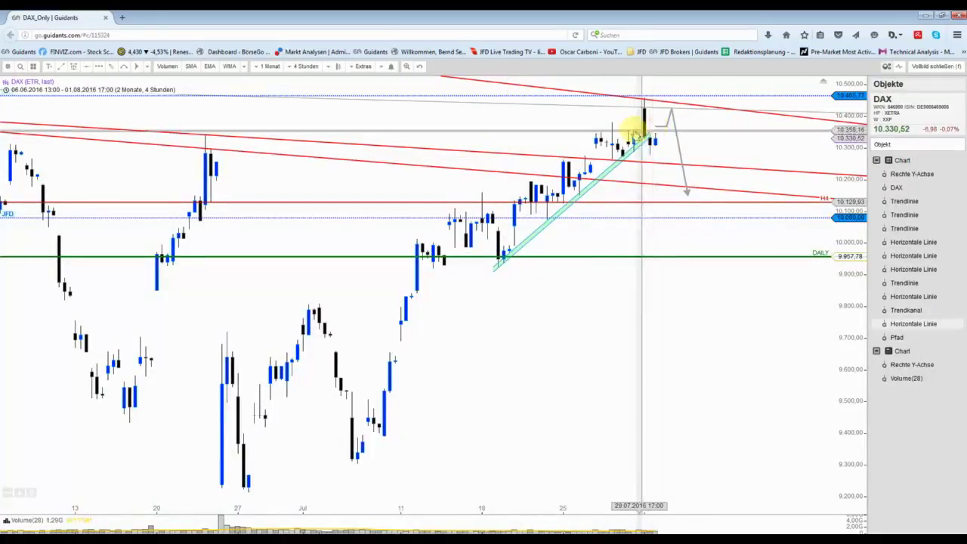
{"action": "scroll", "coordinate": [683, 146], "scroll_direction": "up", "scroll_amount": 2}
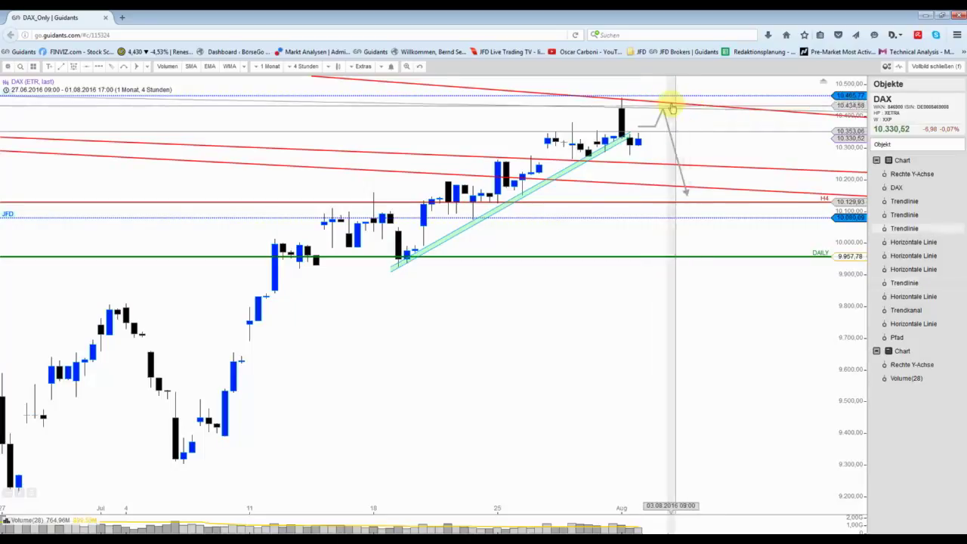
{"action": "scroll", "coordinate": [666, 108], "scroll_direction": "down", "scroll_amount": 4}
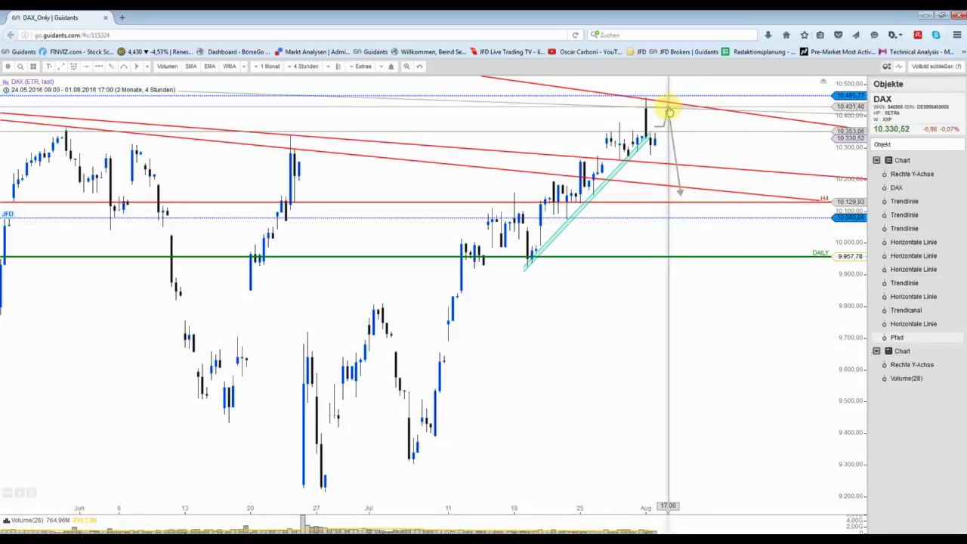
Toggle the 4-hour DAX chart out of full screen and back to the desktop
{"action": "left_click", "coordinate": [923, 71]}
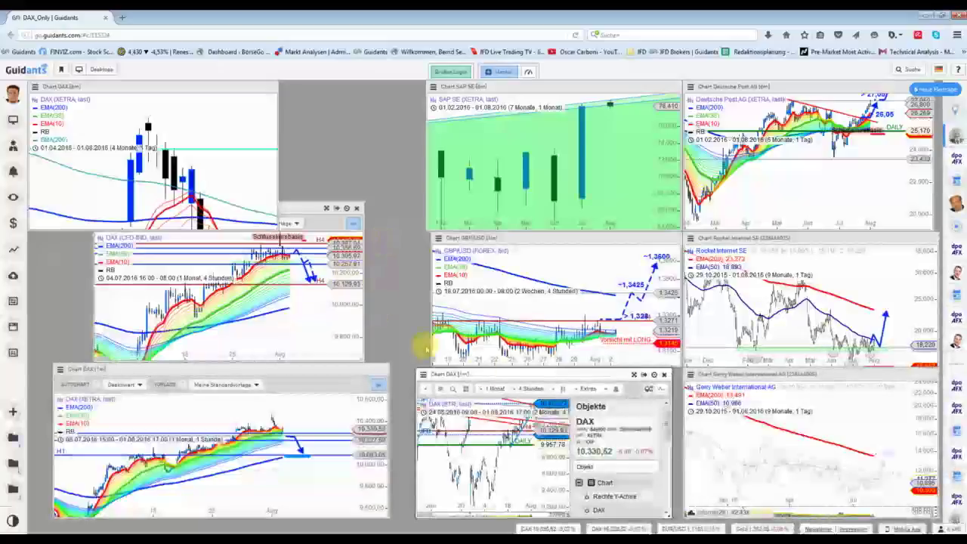
{"action": "left_click", "coordinate": [644, 374]}
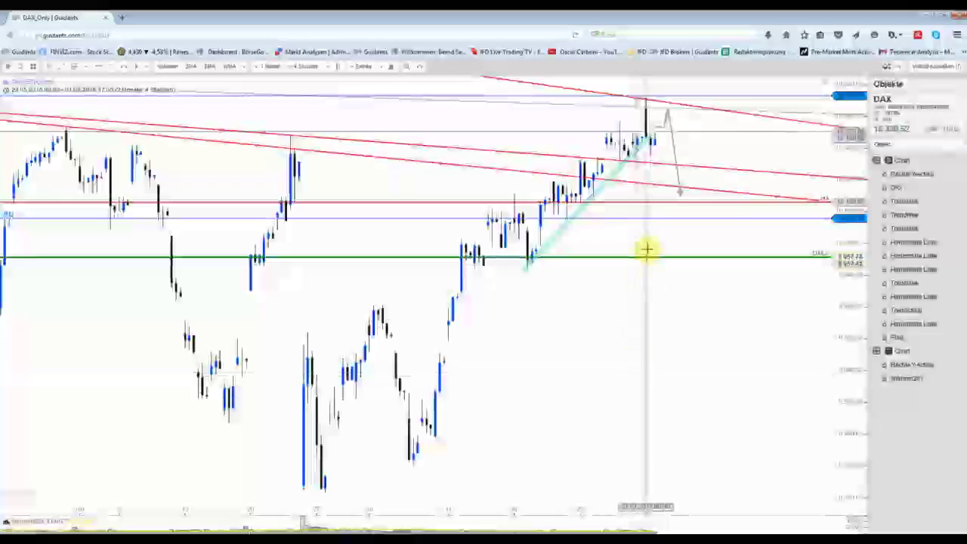
{"action": "left_click", "coordinate": [933, 68]}
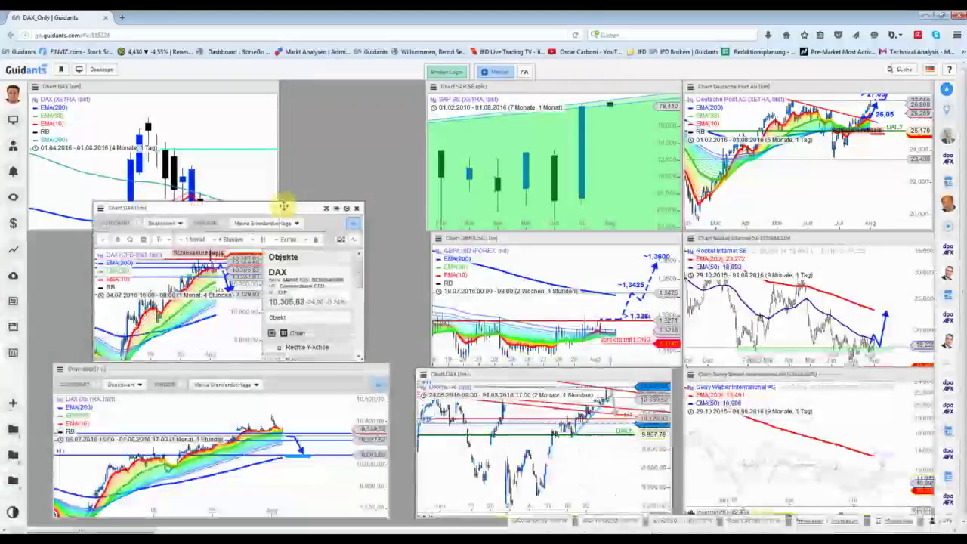
Reposition the small DAX windows and open the one-month DAX CFD 4-hour chart full-screen
{"action": "left_click_drag", "start_coordinate": [284, 205], "coordinate": [258, 160]}
{"action": "left_click", "coordinate": [238, 178]}
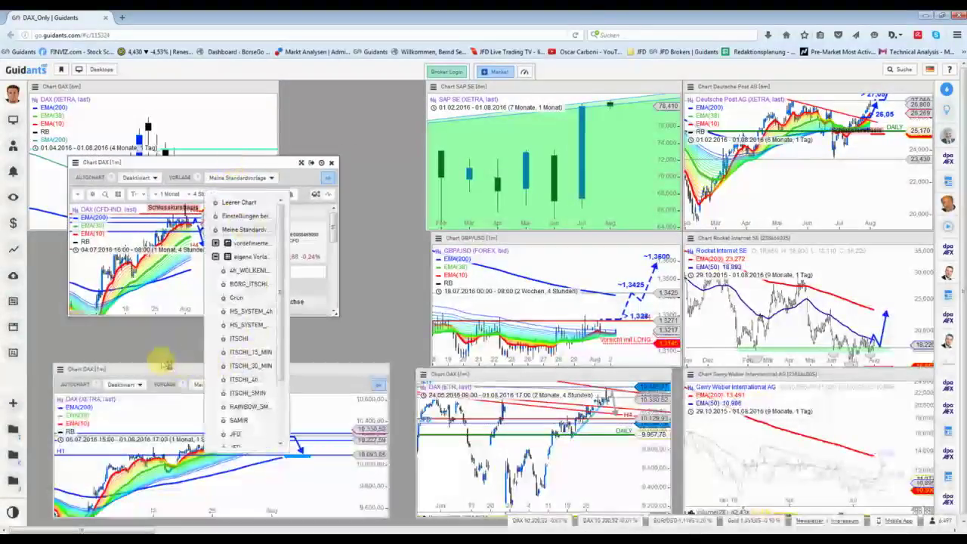
{"action": "left_click_drag", "start_coordinate": [166, 366], "coordinate": [159, 340]}
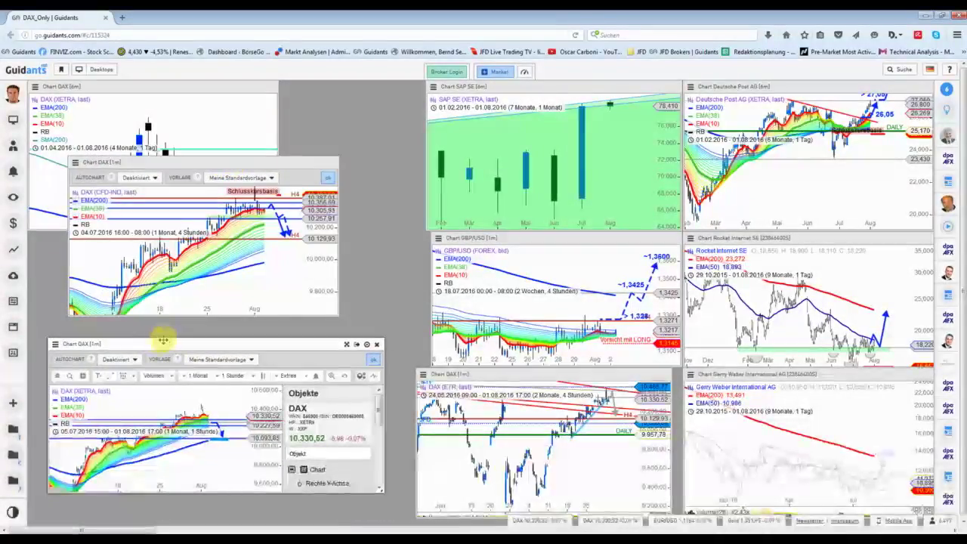
{"action": "left_click", "coordinate": [118, 200]}
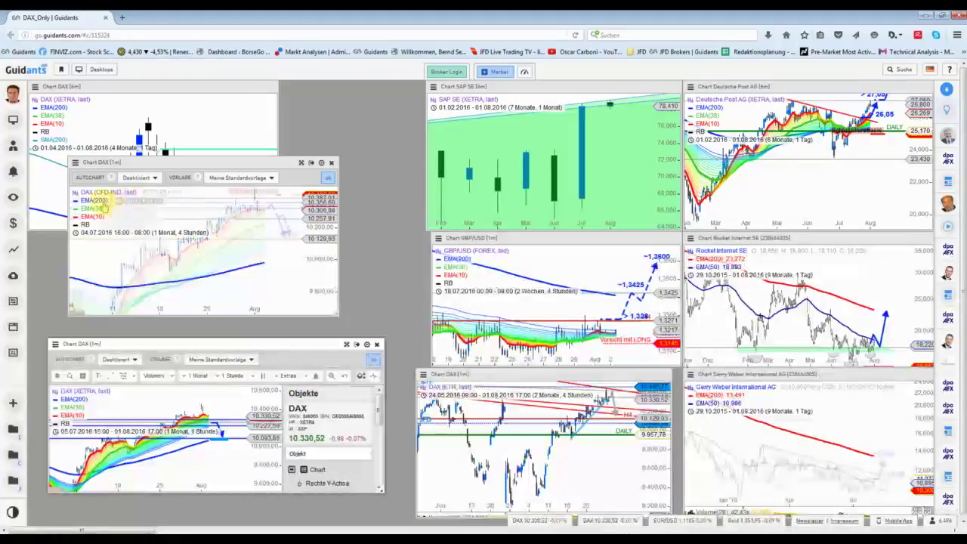
{"action": "left_click", "coordinate": [239, 178]}
{"action": "left_click", "coordinate": [98, 199]}
{"action": "left_click", "coordinate": [238, 177]}
{"action": "left_click", "coordinate": [301, 165]}
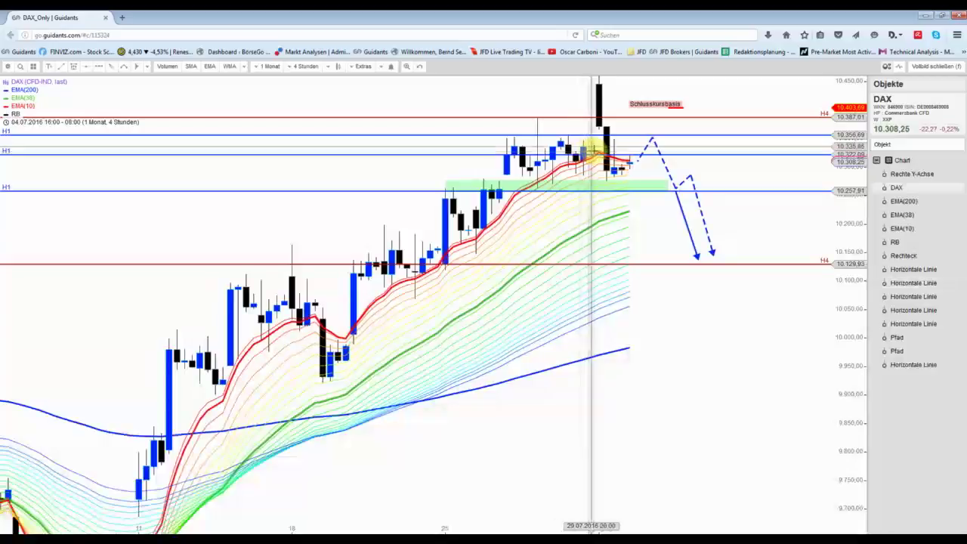
Set the DAX CFD chart to '1 Stunde' candles, covering three weeks from 13.07.2016
{"action": "left_click", "coordinate": [340, 66]}
{"action": "left_click", "coordinate": [306, 66]}
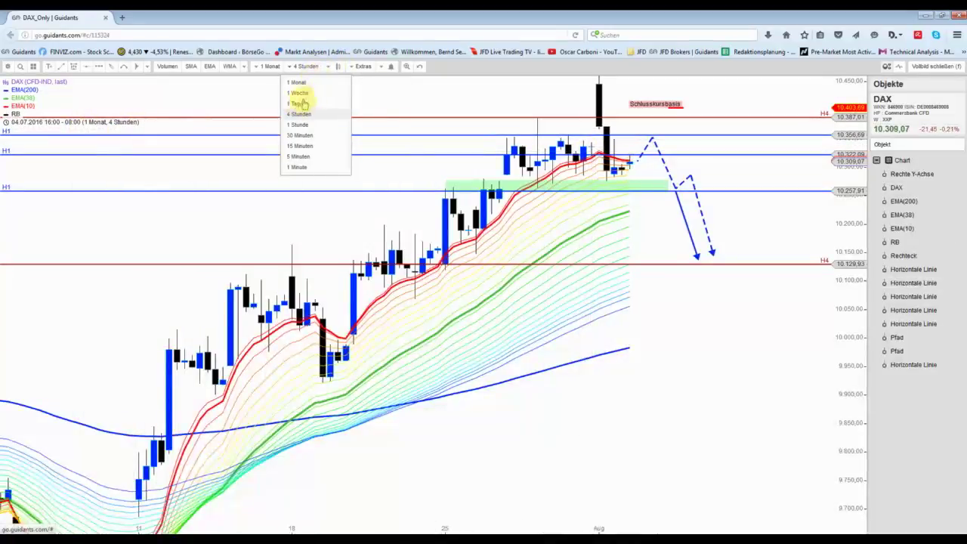
{"action": "left_click", "coordinate": [300, 124]}
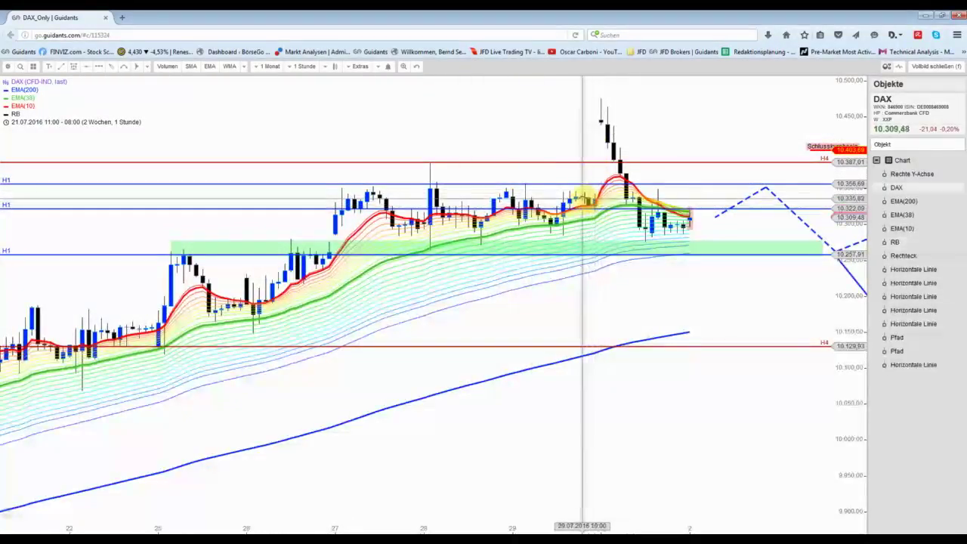
{"action": "scroll", "coordinate": [582, 356], "scroll_direction": "down", "scroll_amount": 2}
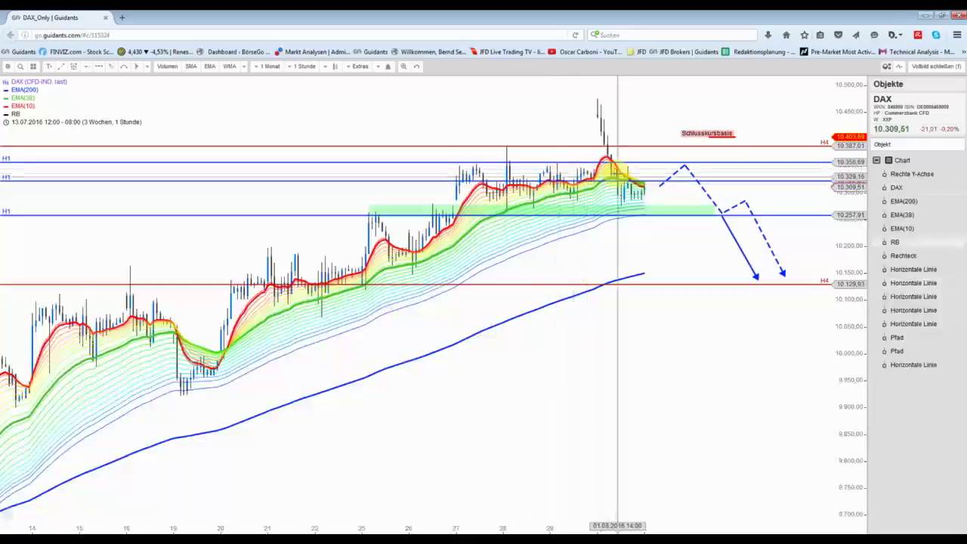
{"action": "scroll", "coordinate": [650, 212], "scroll_direction": "up", "scroll_amount": 2}
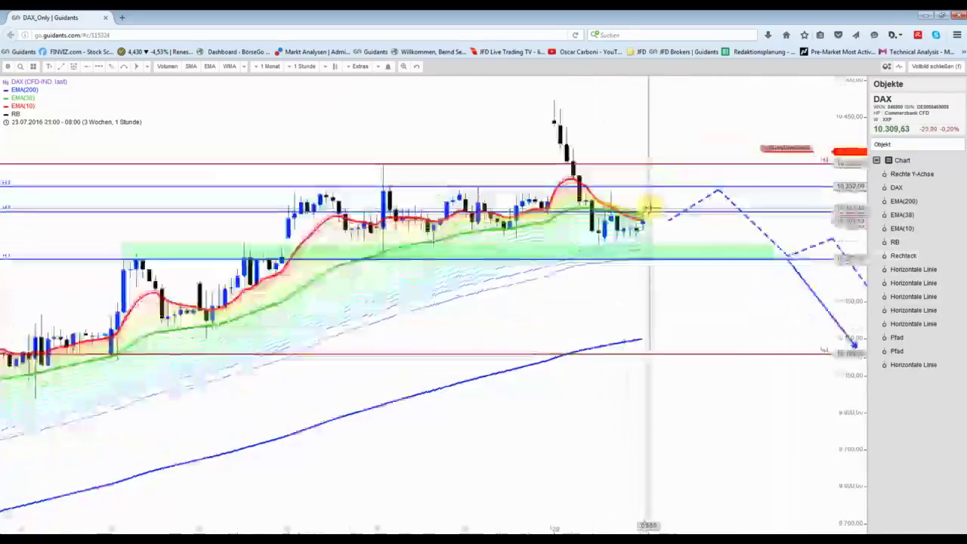
{"action": "scroll", "coordinate": [663, 235], "scroll_direction": "down", "scroll_amount": 2}
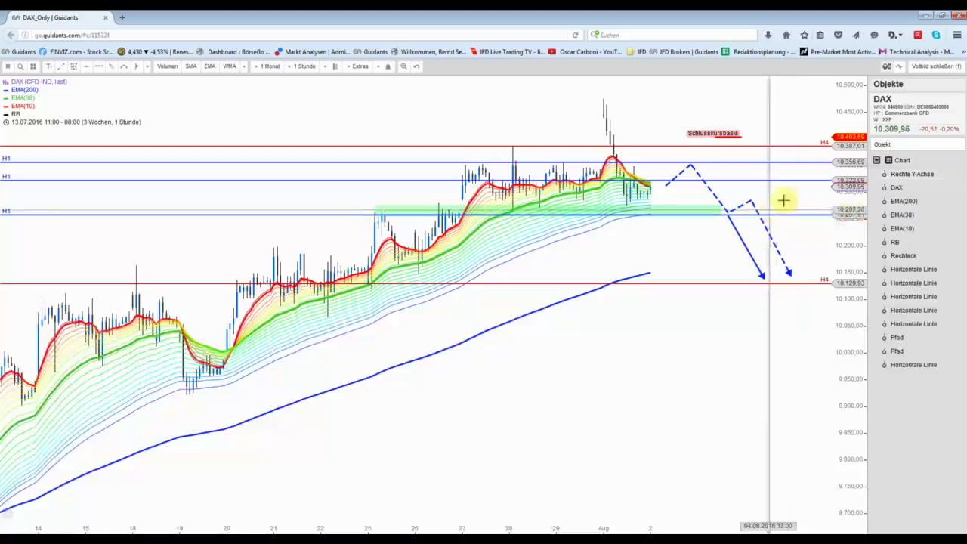
Stretch the price scale and pan the hourly DAX CFD chart so the downward projections fit
{"action": "left_click_drag", "start_coordinate": [782, 201], "coordinate": [771, 95]}
{"action": "left_click_drag", "start_coordinate": [643, 195], "coordinate": [529, 201]}
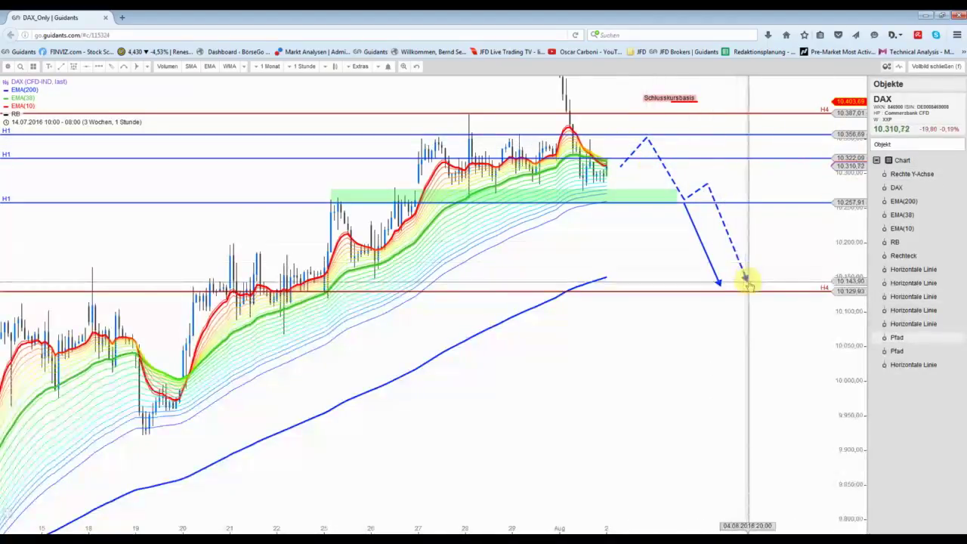
{"action": "left_click_drag", "start_coordinate": [640, 124], "coordinate": [635, 156]}
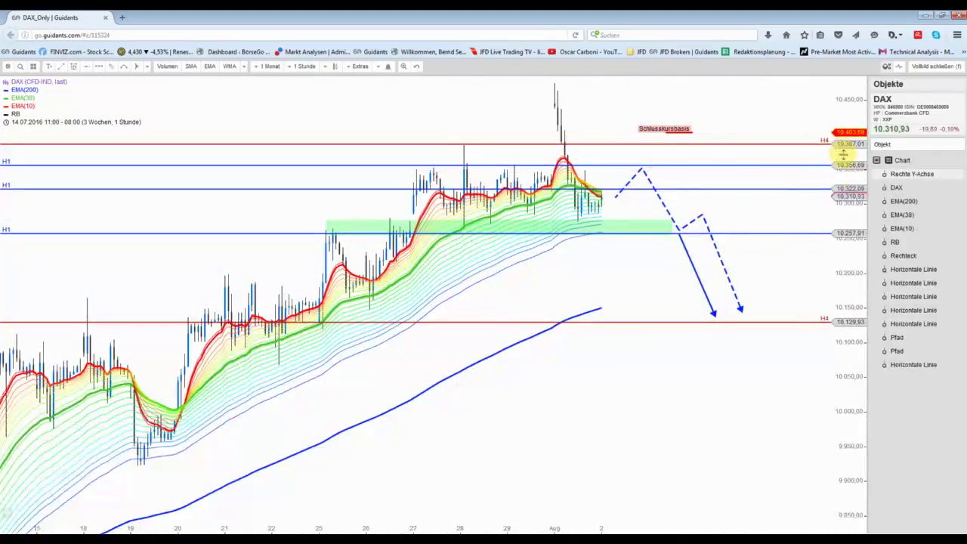
{"action": "left_click_drag", "start_coordinate": [853, 149], "coordinate": [642, 168]}
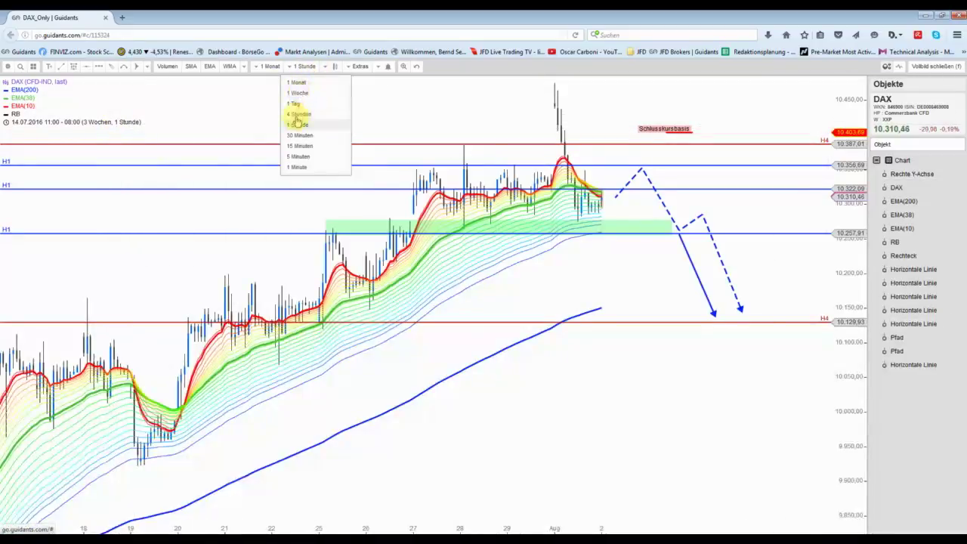
{"action": "left_click", "coordinate": [298, 114]}
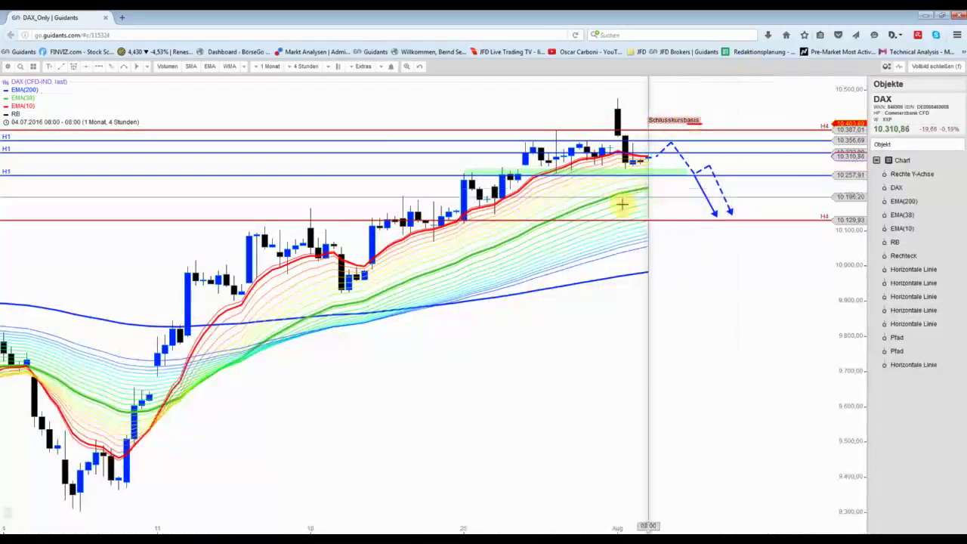
{"action": "left_click", "coordinate": [306, 65]}
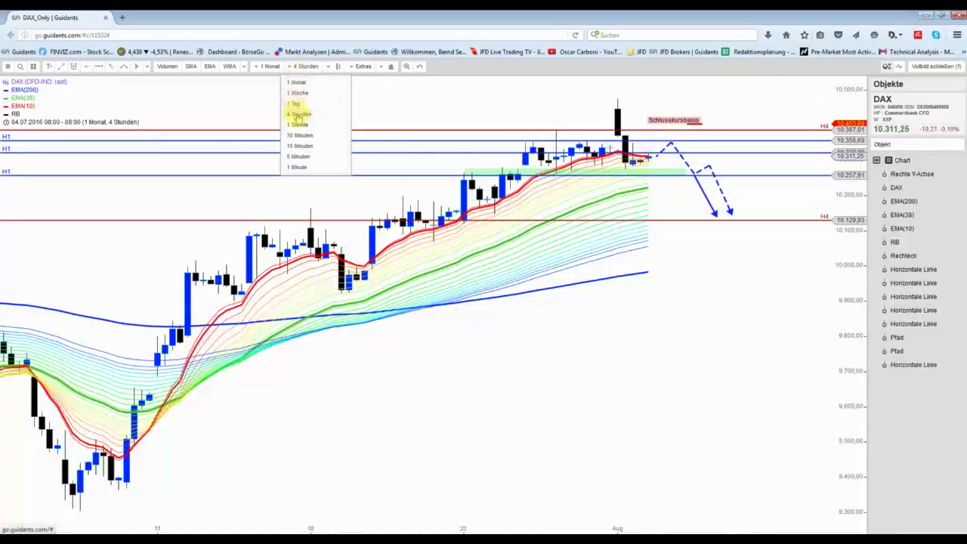
{"action": "left_click", "coordinate": [298, 124]}
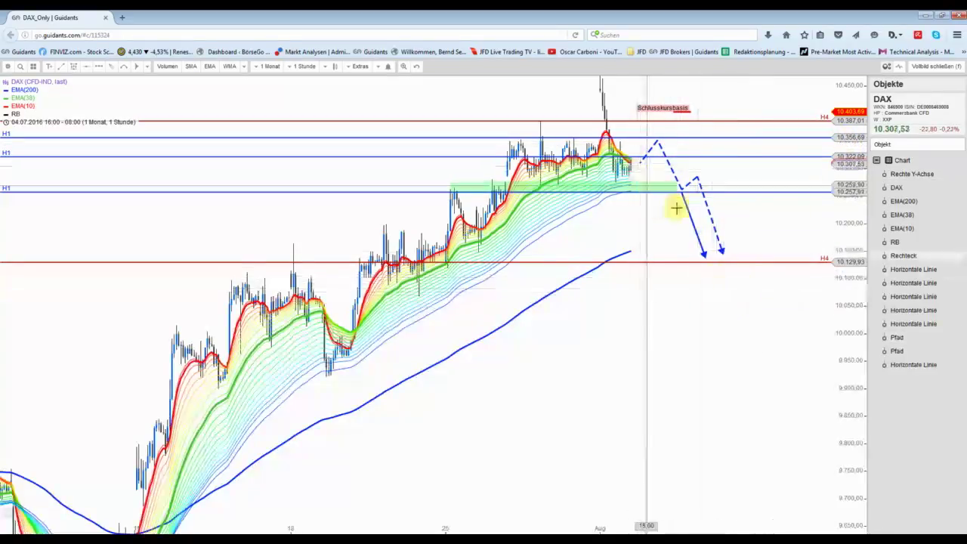
{"action": "left_click_drag", "start_coordinate": [672, 195], "coordinate": [580, 195]}
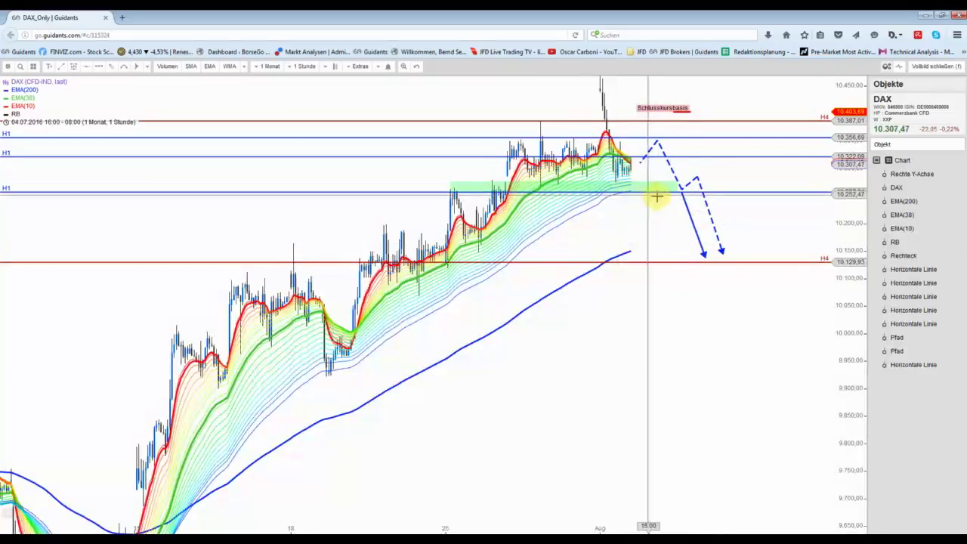
{"action": "scroll", "coordinate": [657, 195], "scroll_direction": "up", "scroll_amount": 2}
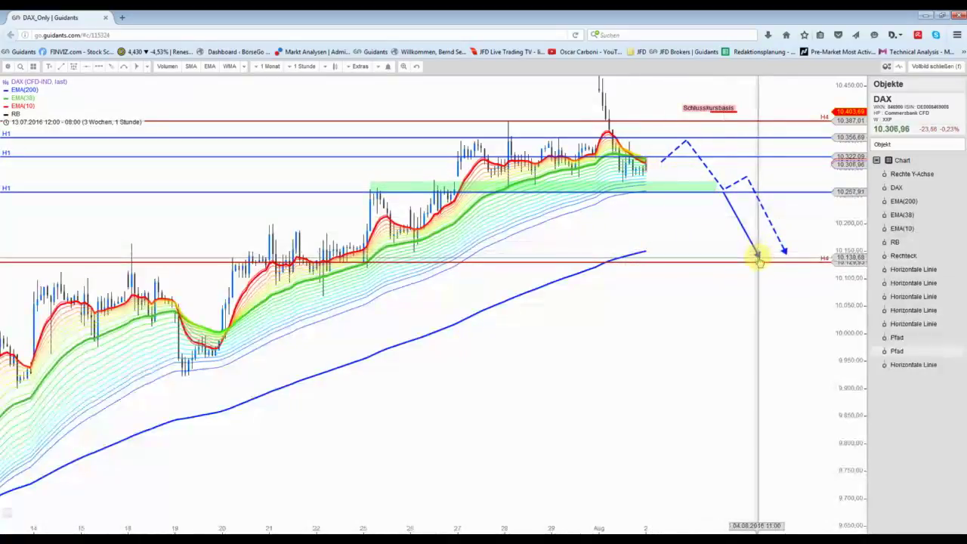
{"action": "scroll", "coordinate": [759, 259], "scroll_direction": "down", "scroll_amount": 2}
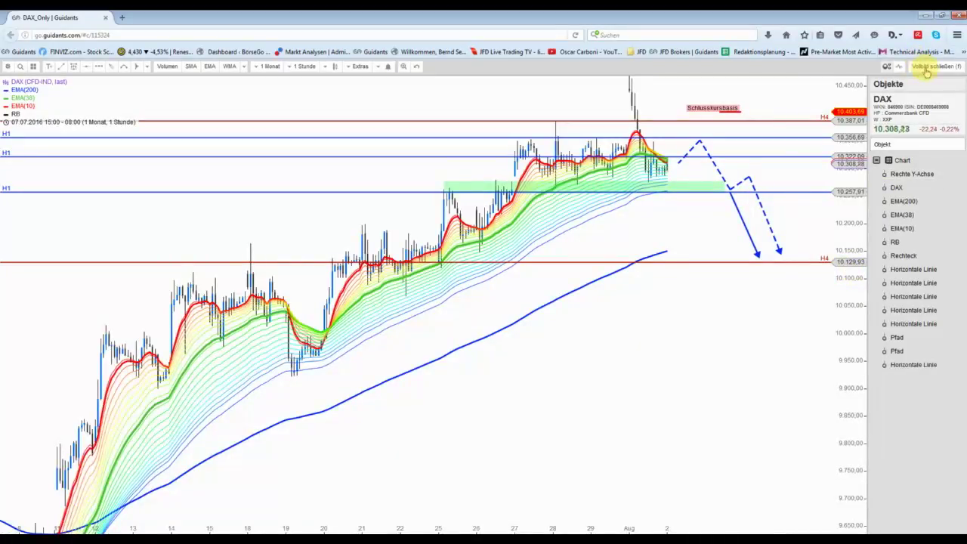
Show the XETRA DAX hourly chart full-screen and move its grey horizontal line to 10.267,05
{"action": "left_click", "coordinate": [928, 71]}
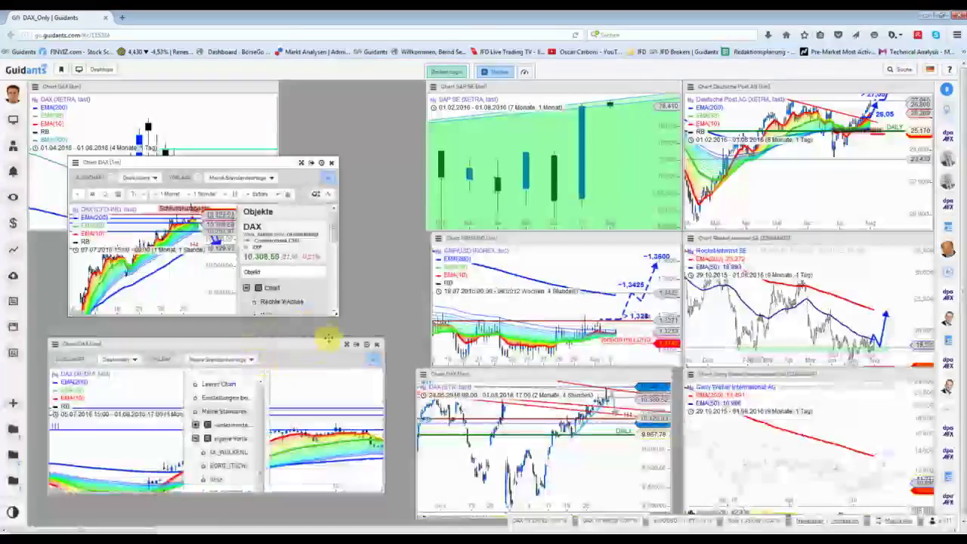
{"action": "left_click", "coordinate": [347, 345]}
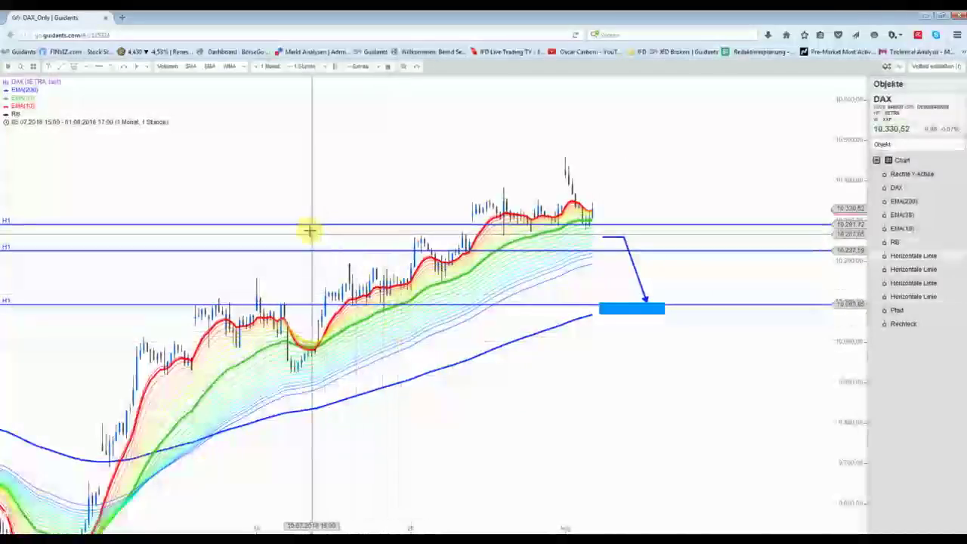
{"action": "scroll", "coordinate": [749, 241], "scroll_direction": "down", "scroll_amount": 2}
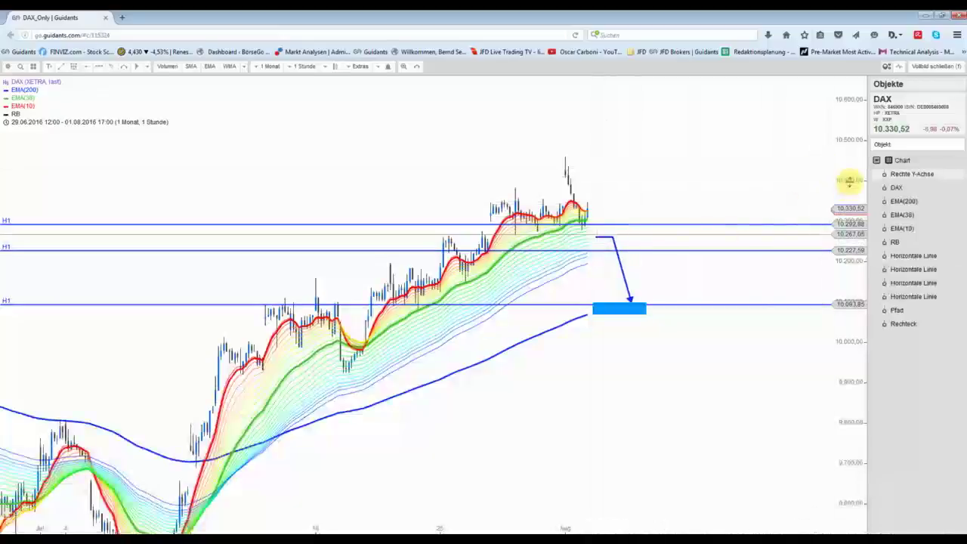
{"action": "scroll", "coordinate": [611, 179], "scroll_direction": "up", "scroll_amount": 2}
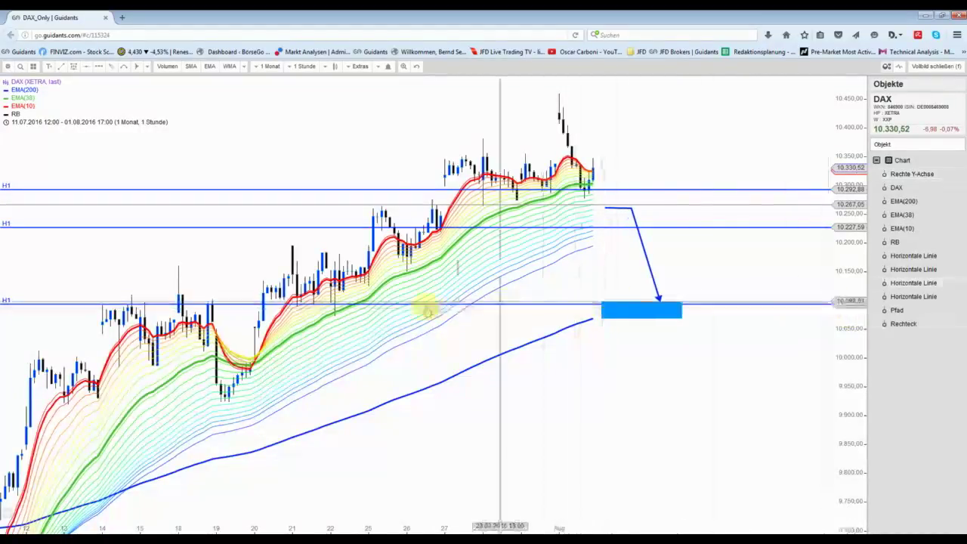
{"action": "scroll", "coordinate": [594, 350], "scroll_direction": "down", "scroll_amount": 3}
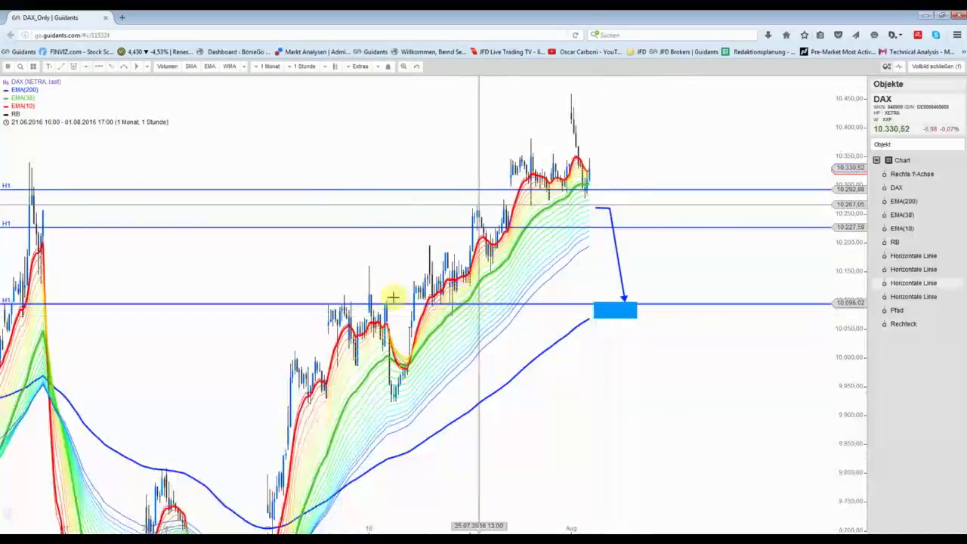
{"action": "scroll", "coordinate": [398, 296], "scroll_direction": "up", "scroll_amount": 2}
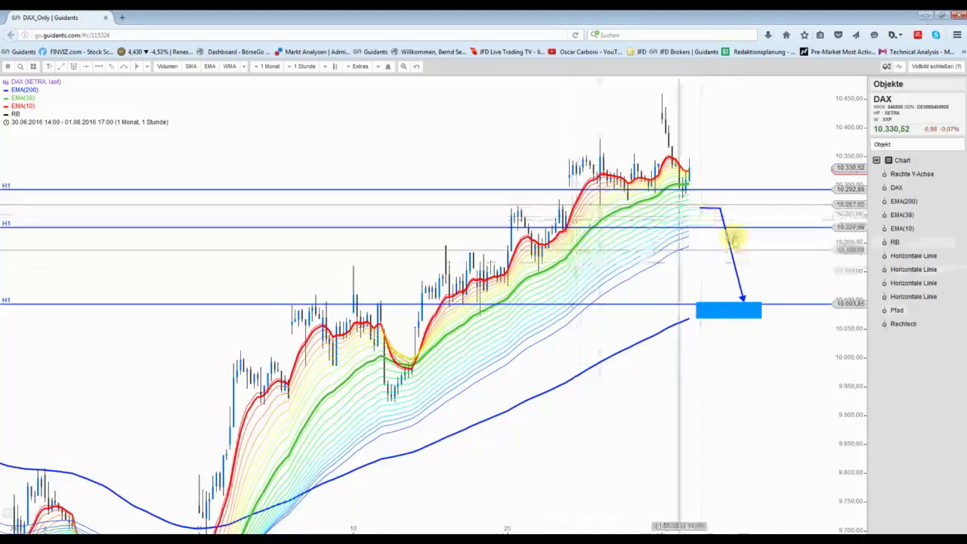
{"action": "left_click", "coordinate": [711, 205]}
{"action": "left_click_drag", "start_coordinate": [710, 210], "coordinate": [711, 209]}
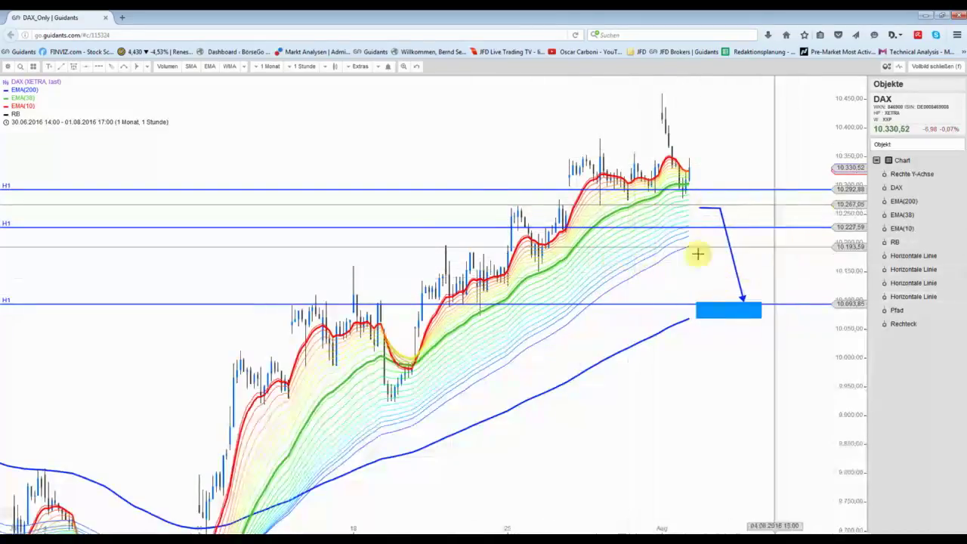
Move the small DAX window and show SAP full-screen over 01.05.2012–01.08.2016
{"action": "left_click", "coordinate": [932, 68]}
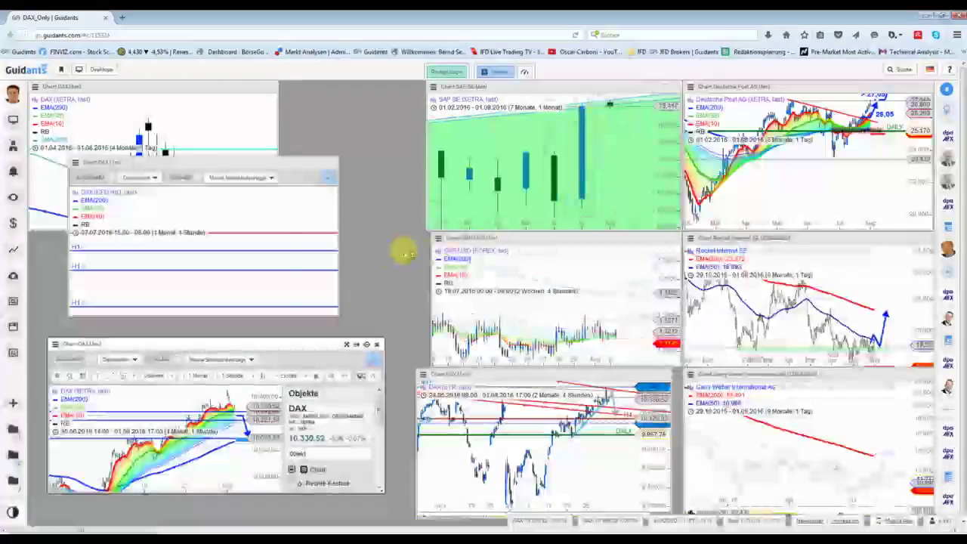
{"action": "left_click", "coordinate": [198, 181]}
{"action": "left_click_drag", "start_coordinate": [198, 164], "coordinate": [236, 169]}
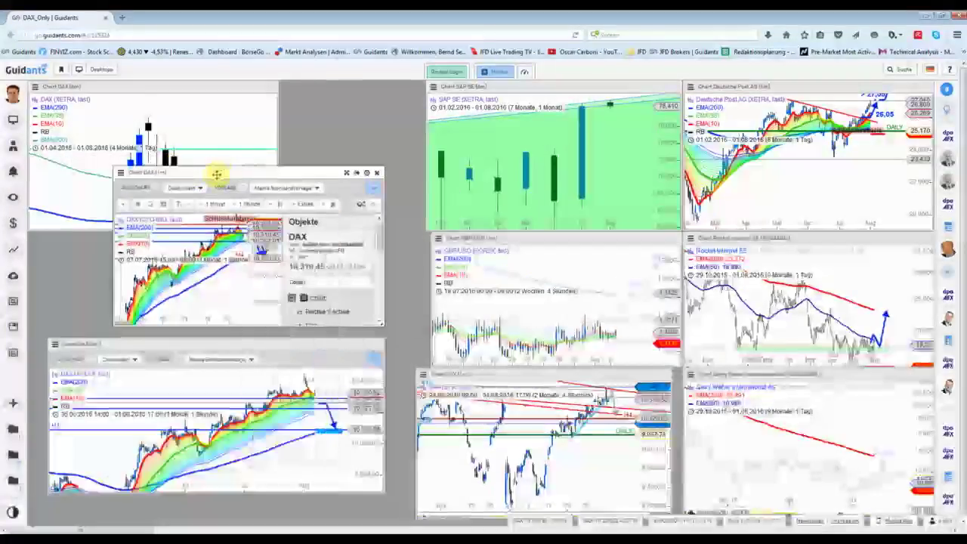
{"action": "left_click", "coordinate": [645, 88]}
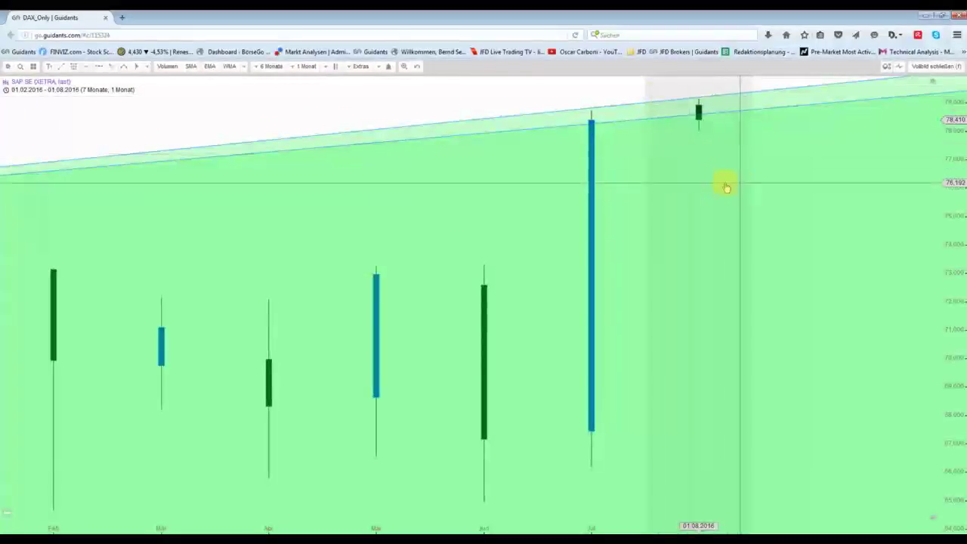
{"action": "scroll", "coordinate": [685, 220], "scroll_direction": "down", "scroll_amount": 5}
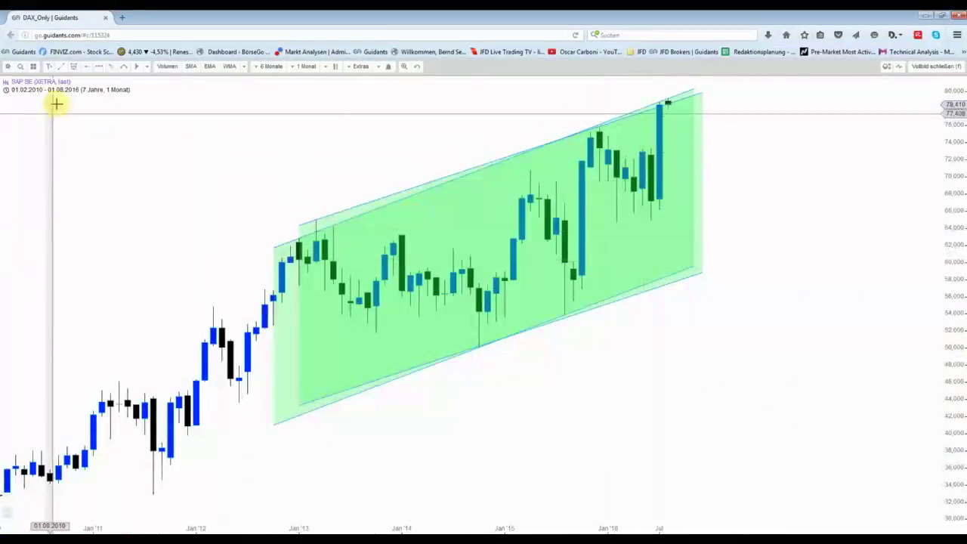
{"action": "scroll", "coordinate": [668, 102], "scroll_direction": "up", "scroll_amount": 3}
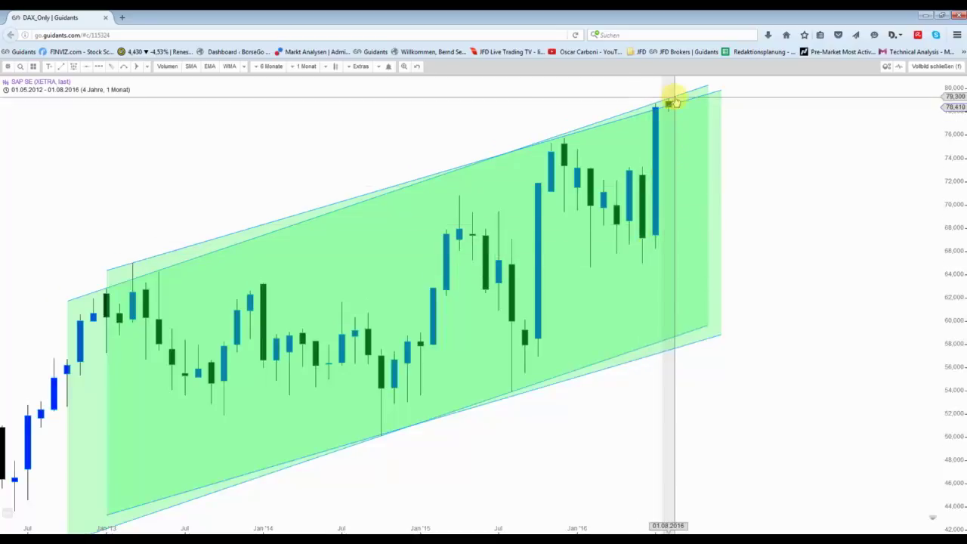
View Rocket Internet, then Gerry Weber with its 11.30 and 13.50 targets, full-screen
{"action": "left_click", "coordinate": [934, 68]}
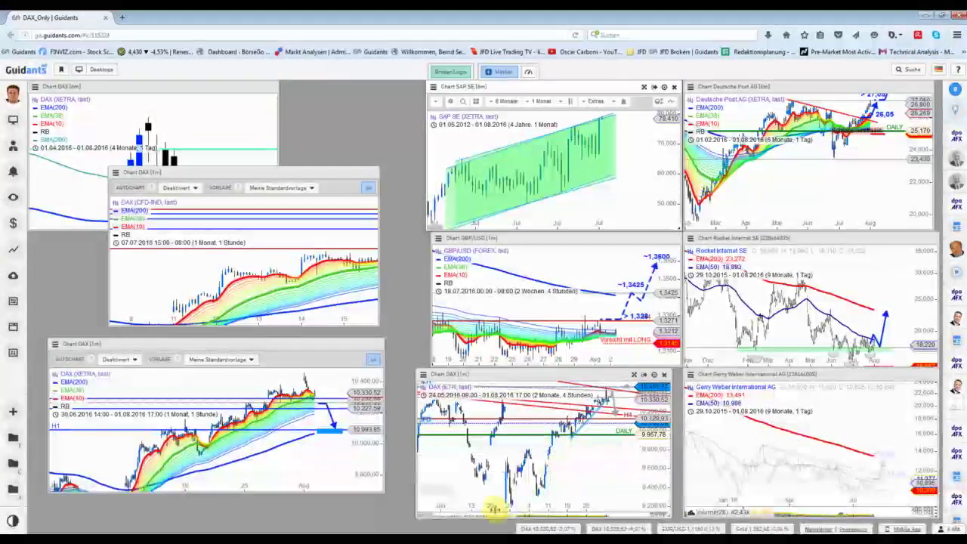
{"action": "left_click", "coordinate": [221, 359]}
{"action": "left_click", "coordinate": [643, 349]}
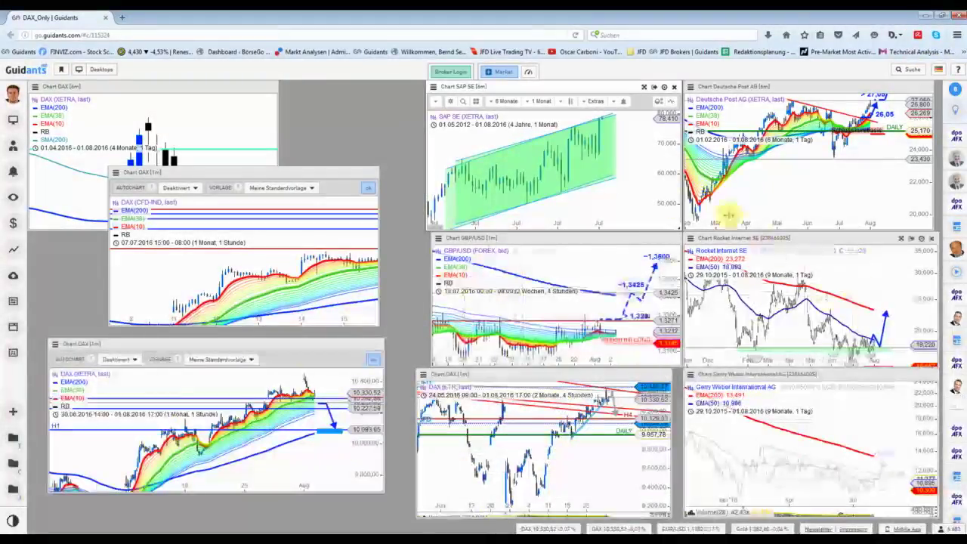
{"action": "left_click", "coordinate": [902, 238]}
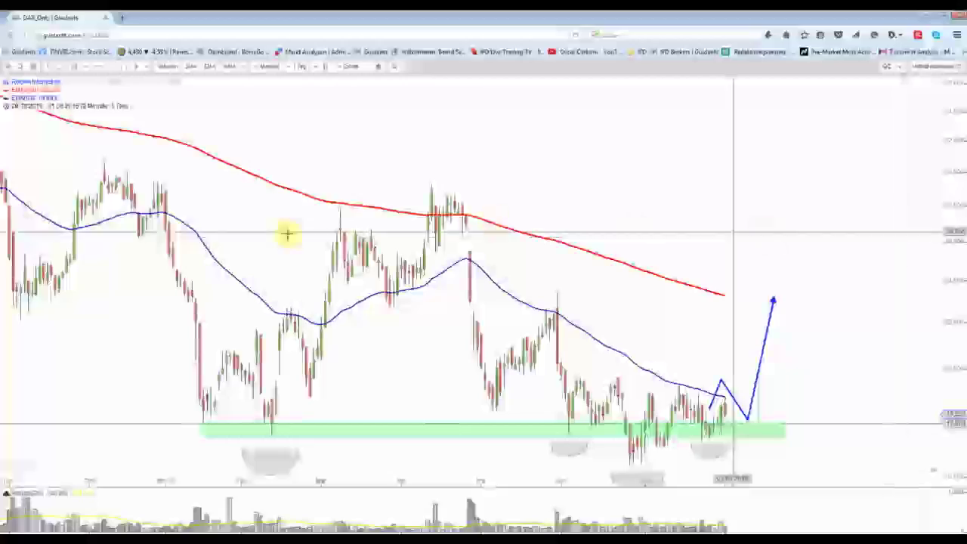
{"action": "left_click", "coordinate": [928, 66]}
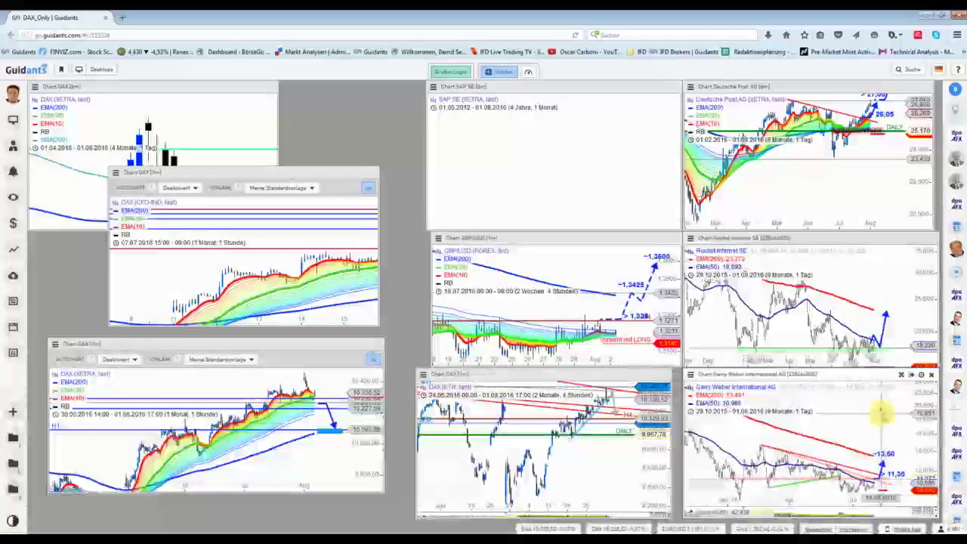
{"action": "left_click", "coordinate": [901, 375]}
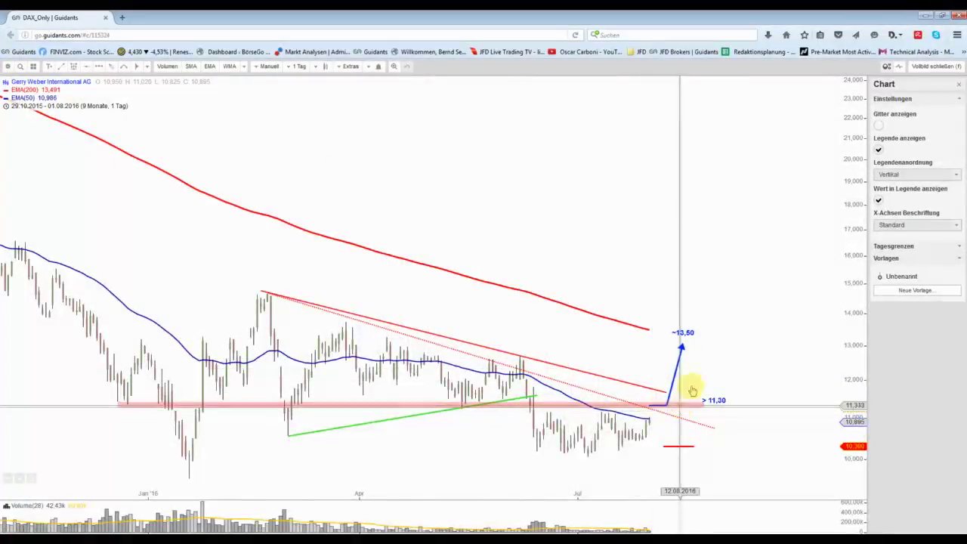
{"action": "left_click", "coordinate": [925, 70]}
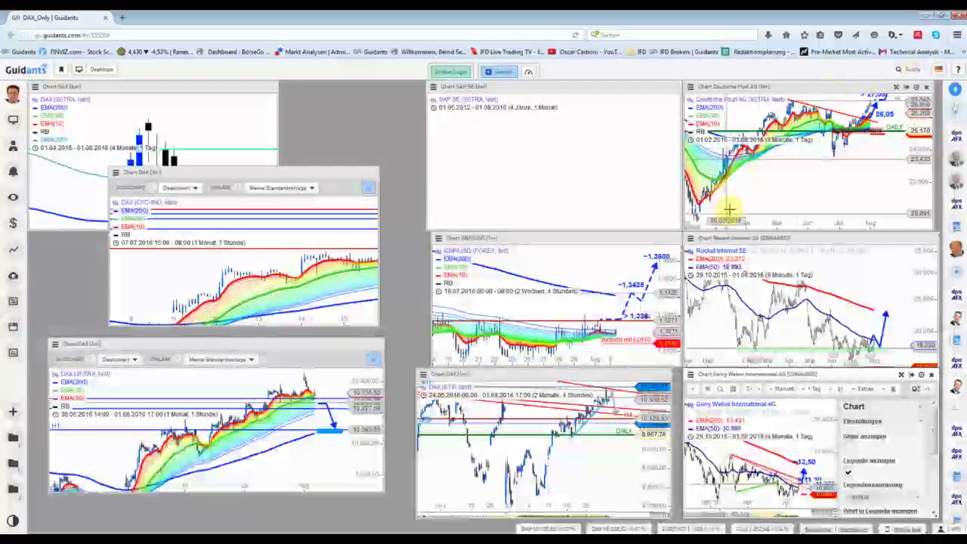
Show the GBP/USD chart full screen and check its '4 Stunden' interval choices, leaving them unchanged
{"action": "left_click", "coordinate": [644, 238]}
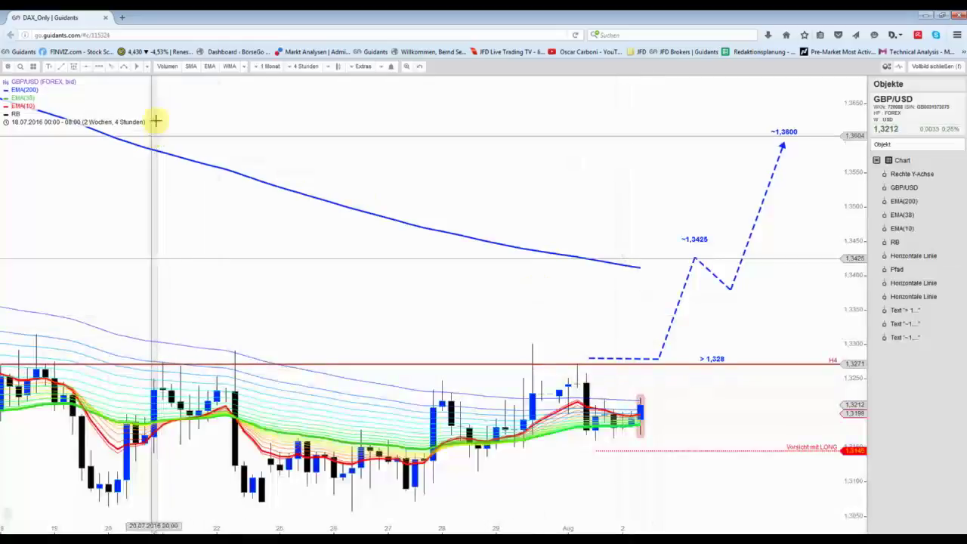
{"action": "left_click", "coordinate": [306, 66]}
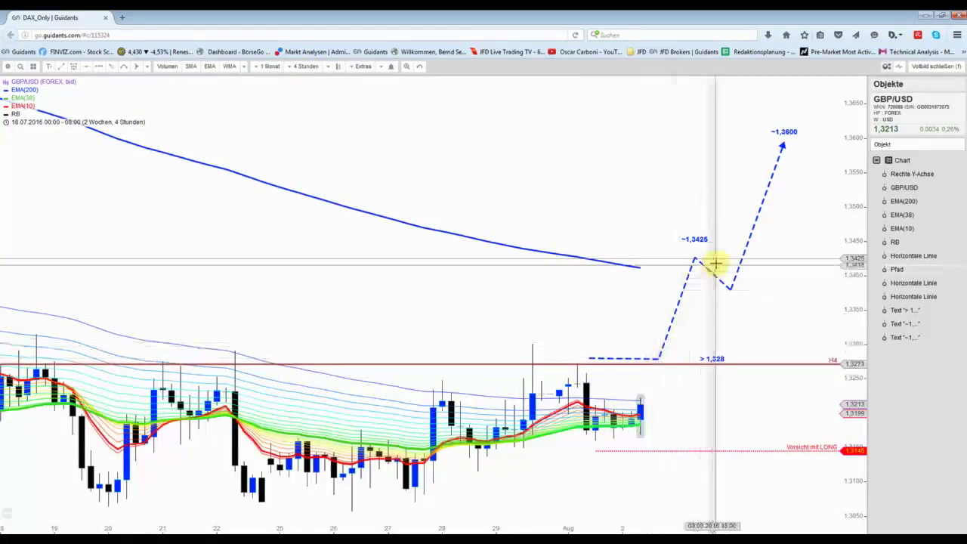
{"action": "scroll", "coordinate": [411, 319], "scroll_direction": "down", "scroll_amount": 3}
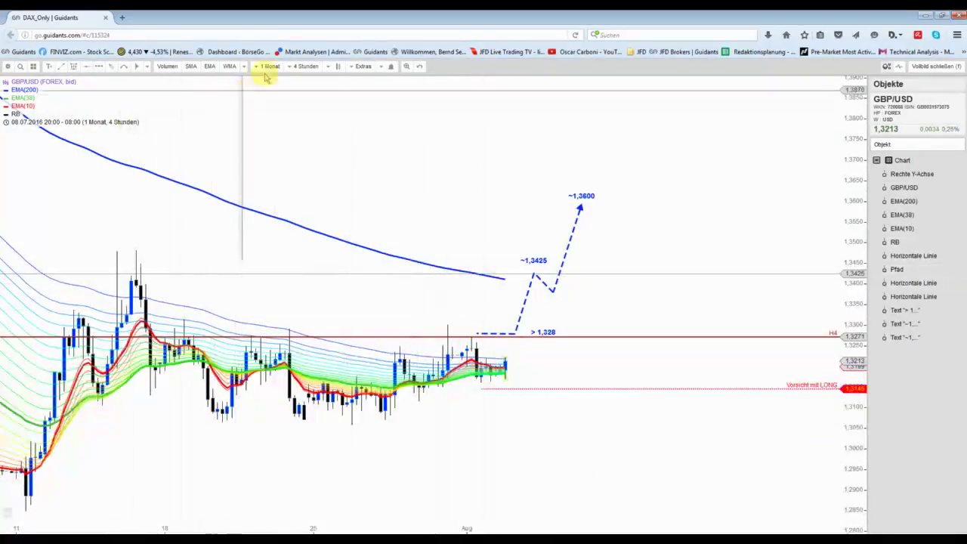
{"action": "left_click", "coordinate": [303, 67]}
{"action": "left_click", "coordinate": [490, 340]}
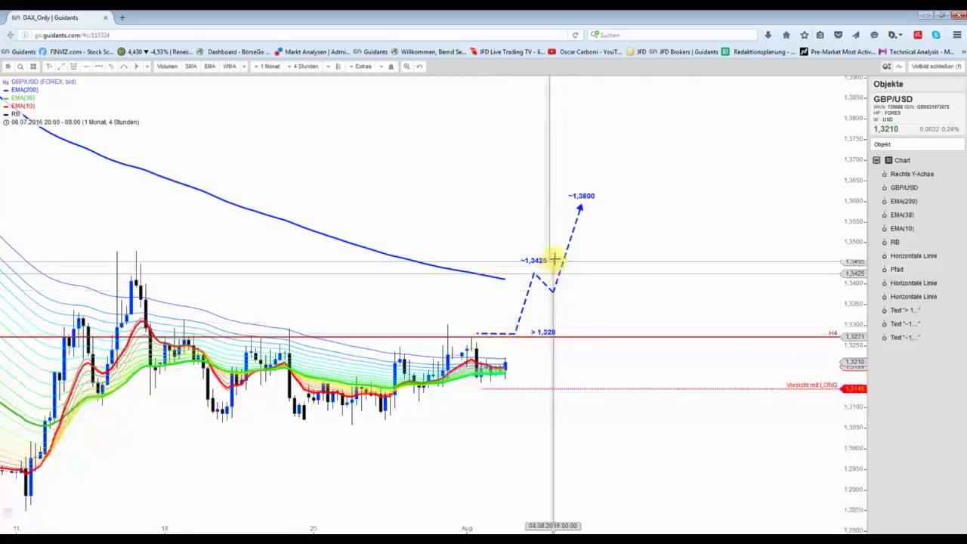
Zoom the GBP/USD 4-hour chart between one and two months, then leave full screen
{"action": "scroll", "coordinate": [579, 210], "scroll_direction": "down", "scroll_amount": 3}
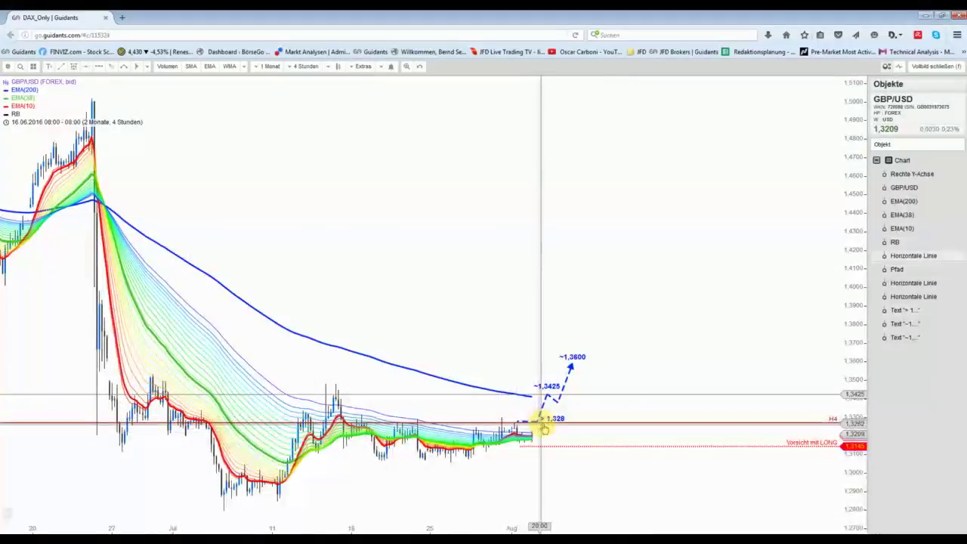
{"action": "scroll", "coordinate": [543, 420], "scroll_direction": "up", "scroll_amount": 3}
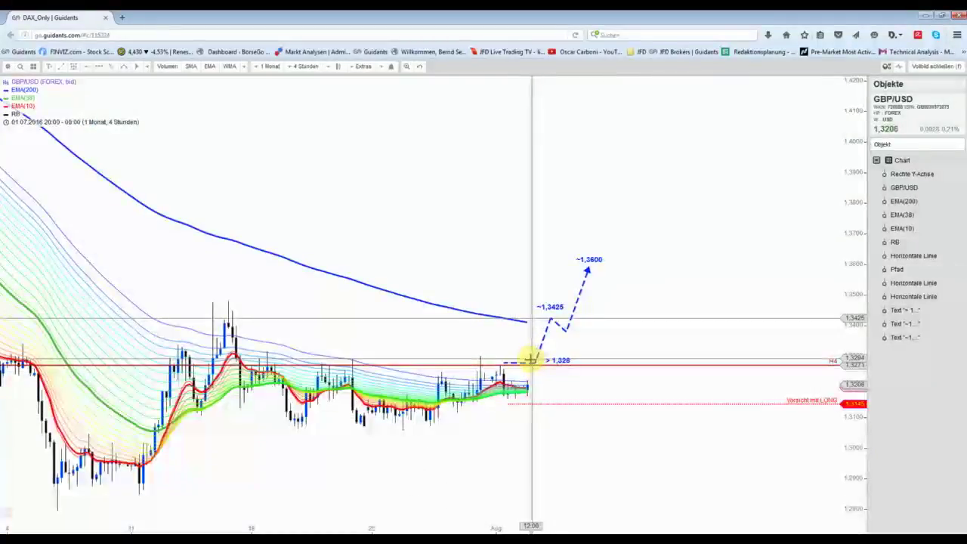
{"action": "left_click", "coordinate": [939, 67]}
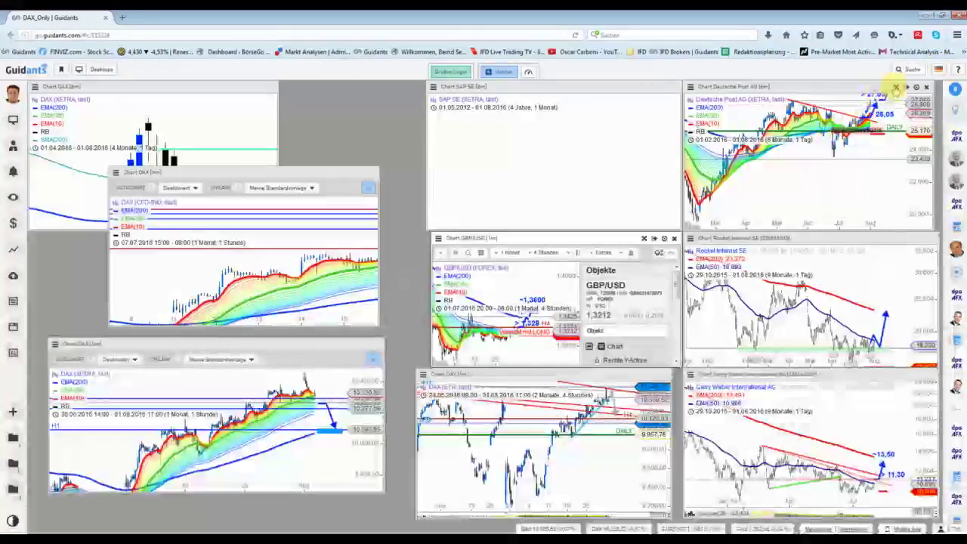
View the Deutsche Post chart full screen, close its window, and reposition the DAX 1m window
{"action": "left_click", "coordinate": [929, 101]}
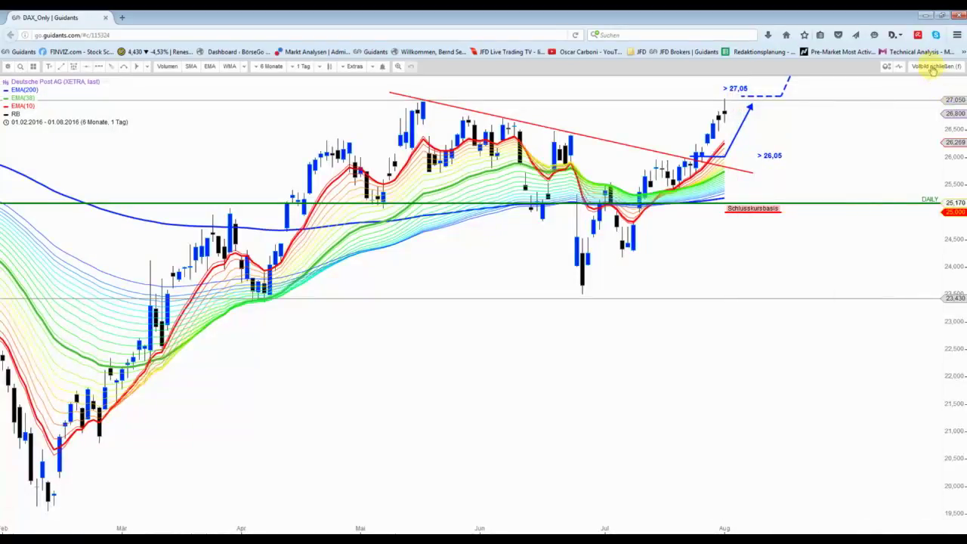
{"action": "left_click", "coordinate": [935, 68]}
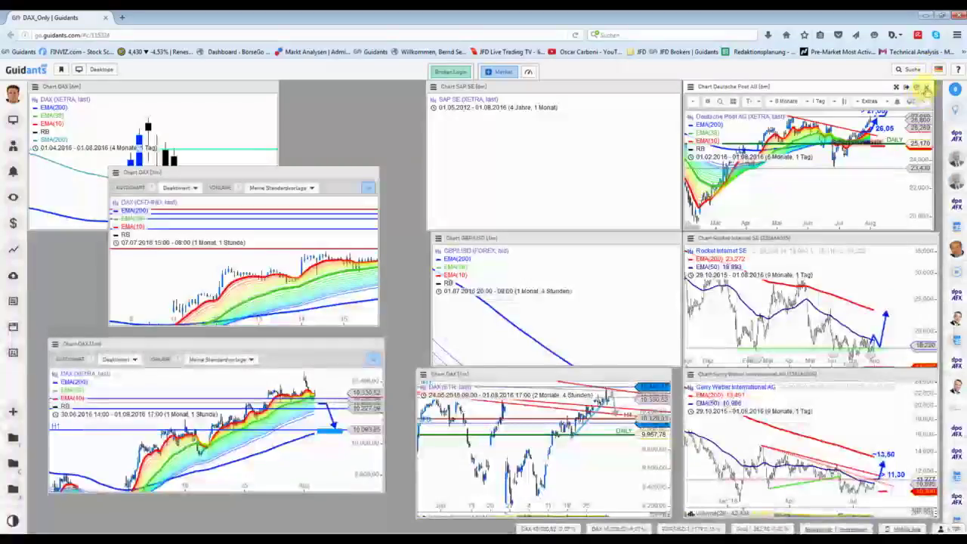
{"action": "left_click", "coordinate": [927, 88]}
{"action": "left_click_drag", "start_coordinate": [238, 168], "coordinate": [268, 162]}
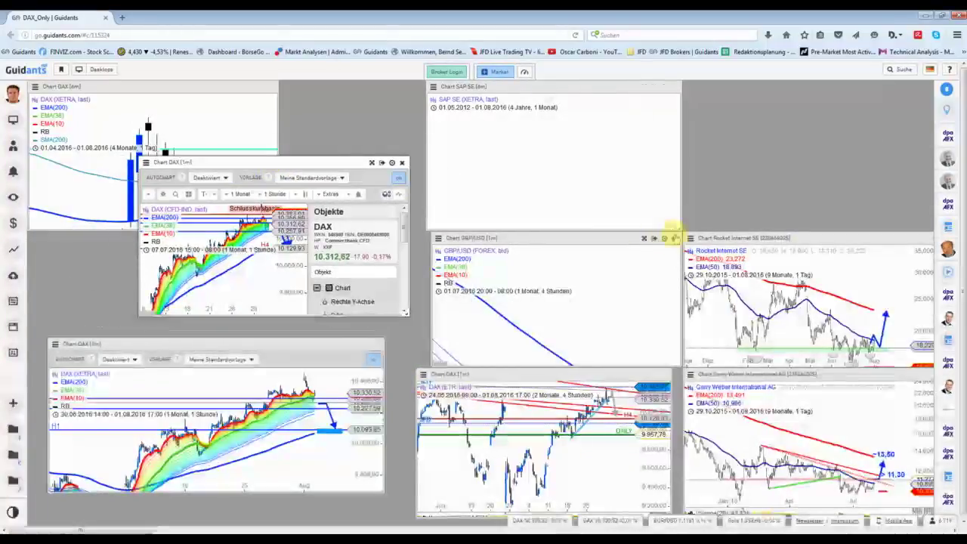
{"action": "left_click", "coordinate": [553, 235]}
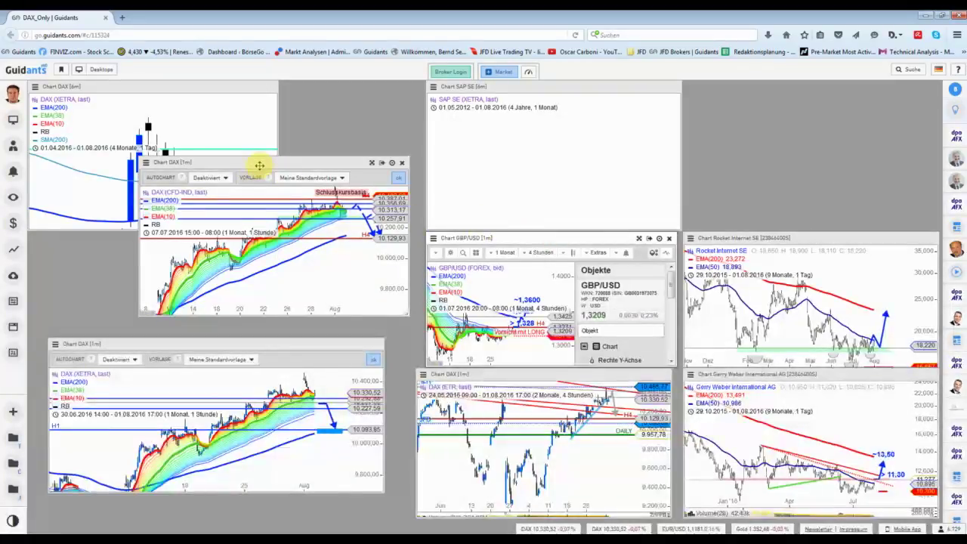
{"action": "left_click_drag", "start_coordinate": [251, 163], "coordinate": [183, 254]}
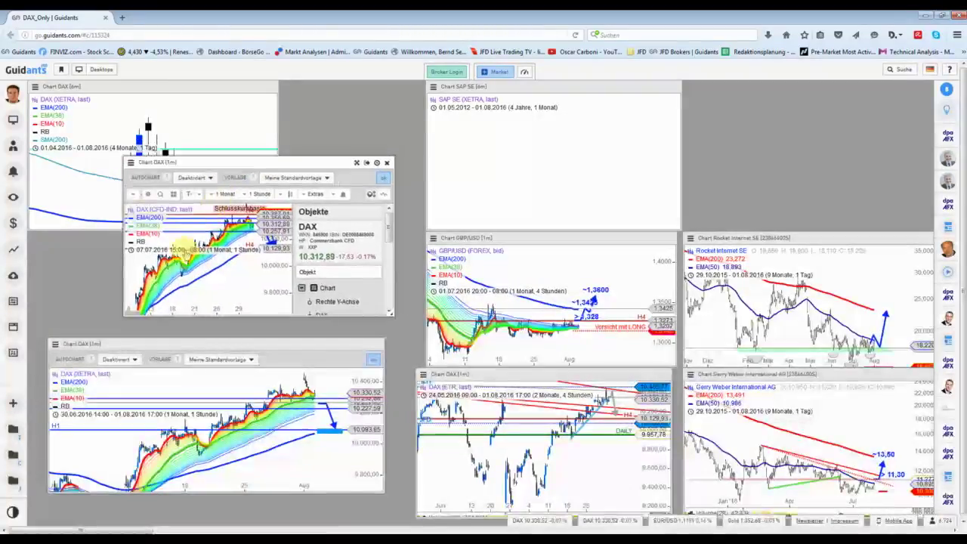
{"action": "left_click_drag", "start_coordinate": [238, 162], "coordinate": [277, 161]}
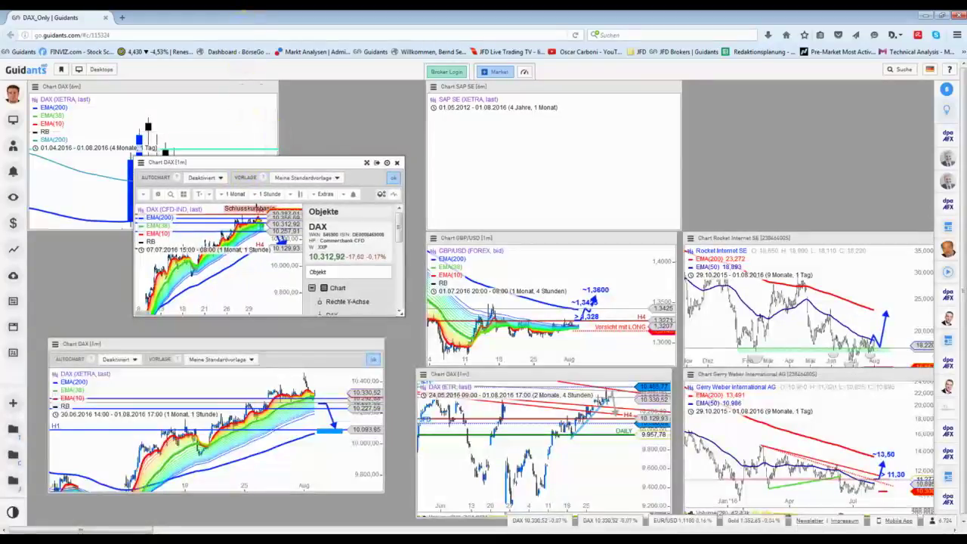